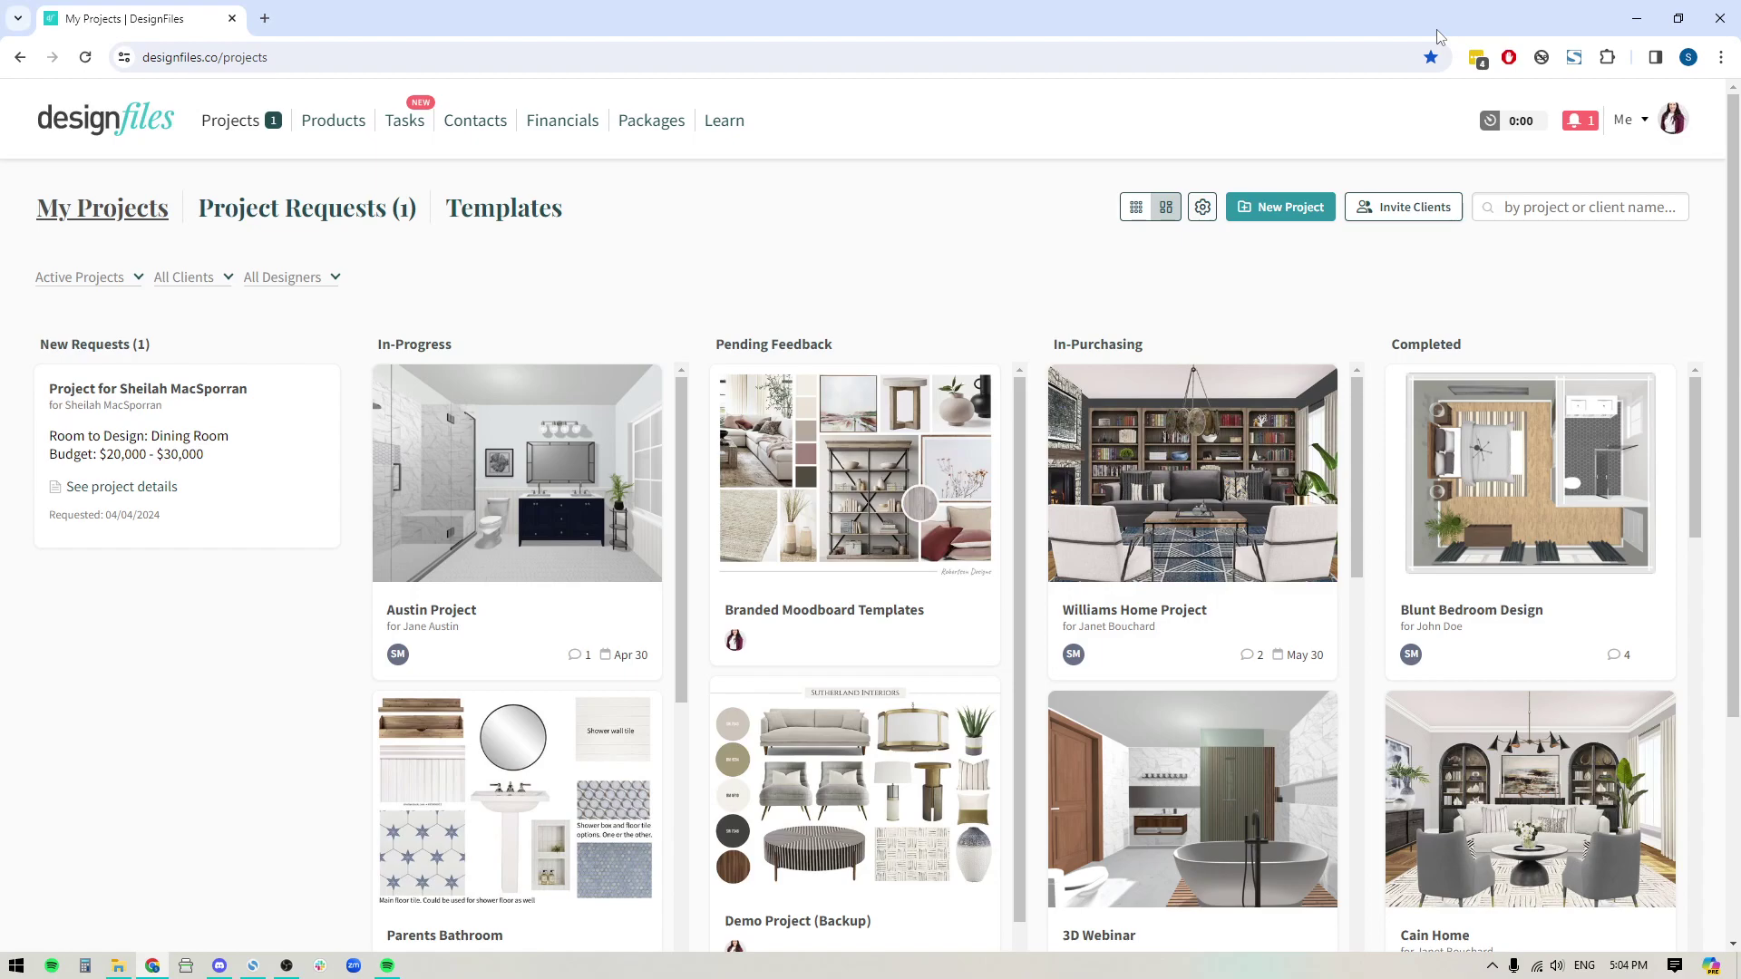
# Dismiss the time-tracking timer popup, leaving My Projects visible, and bring up the Me account menu.
pyautogui.click(1519, 122)
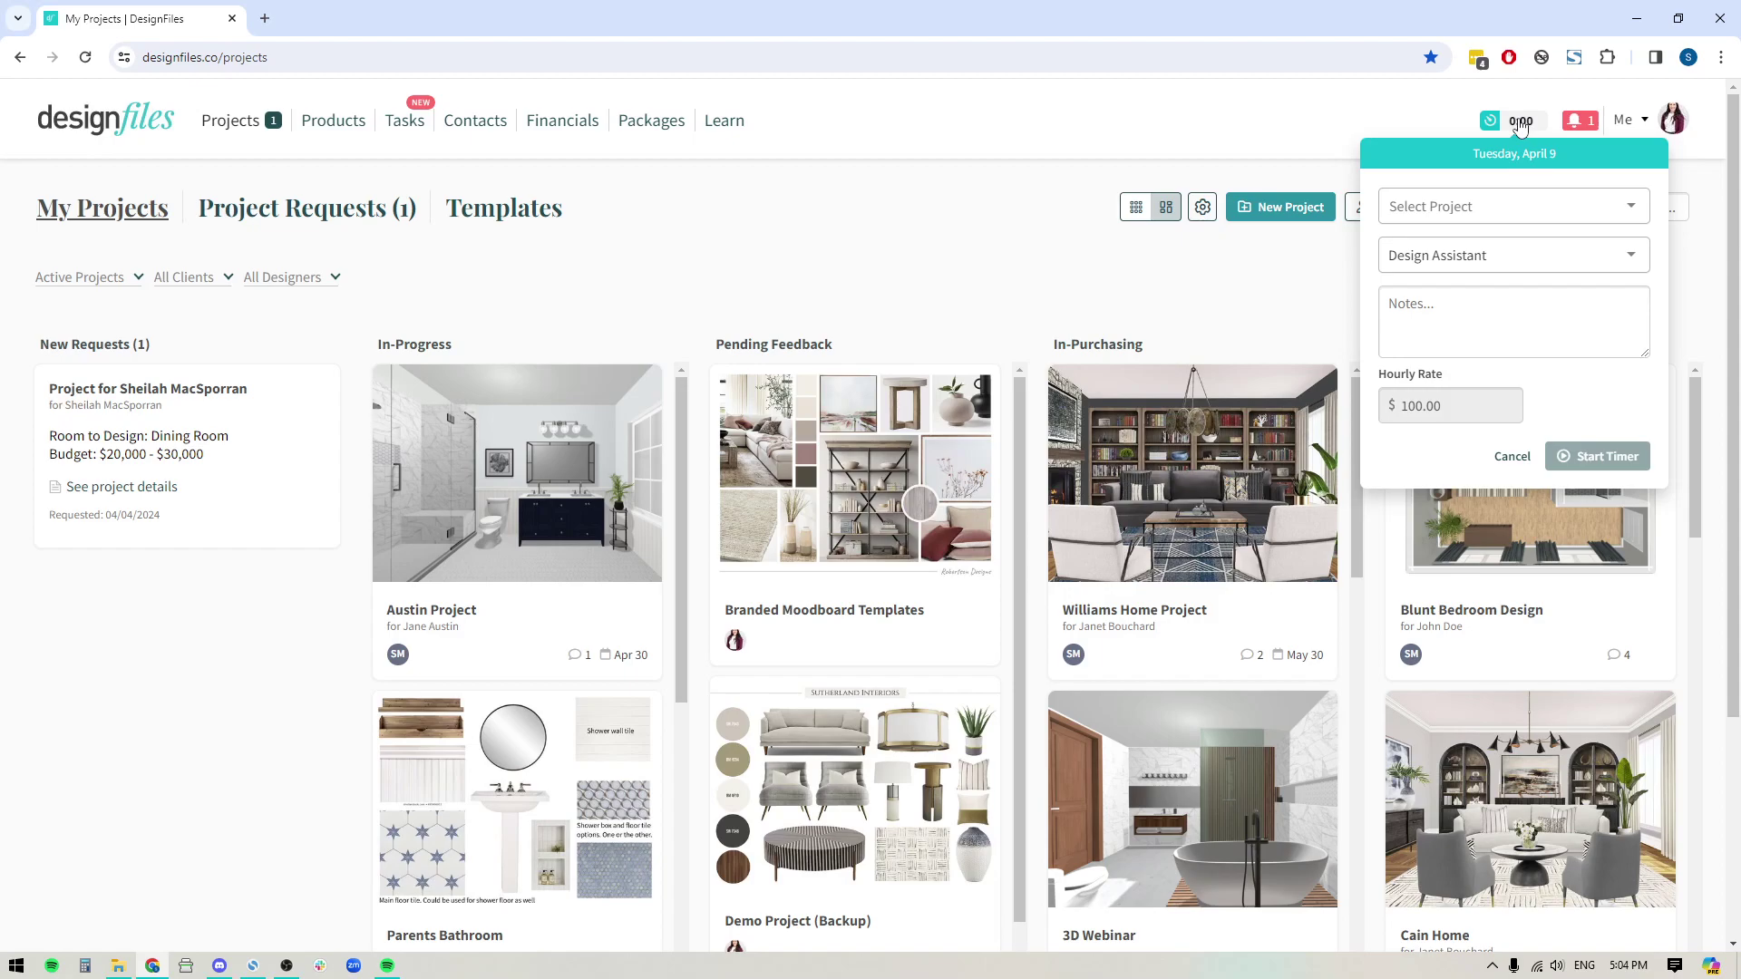
pyautogui.click(991, 134)
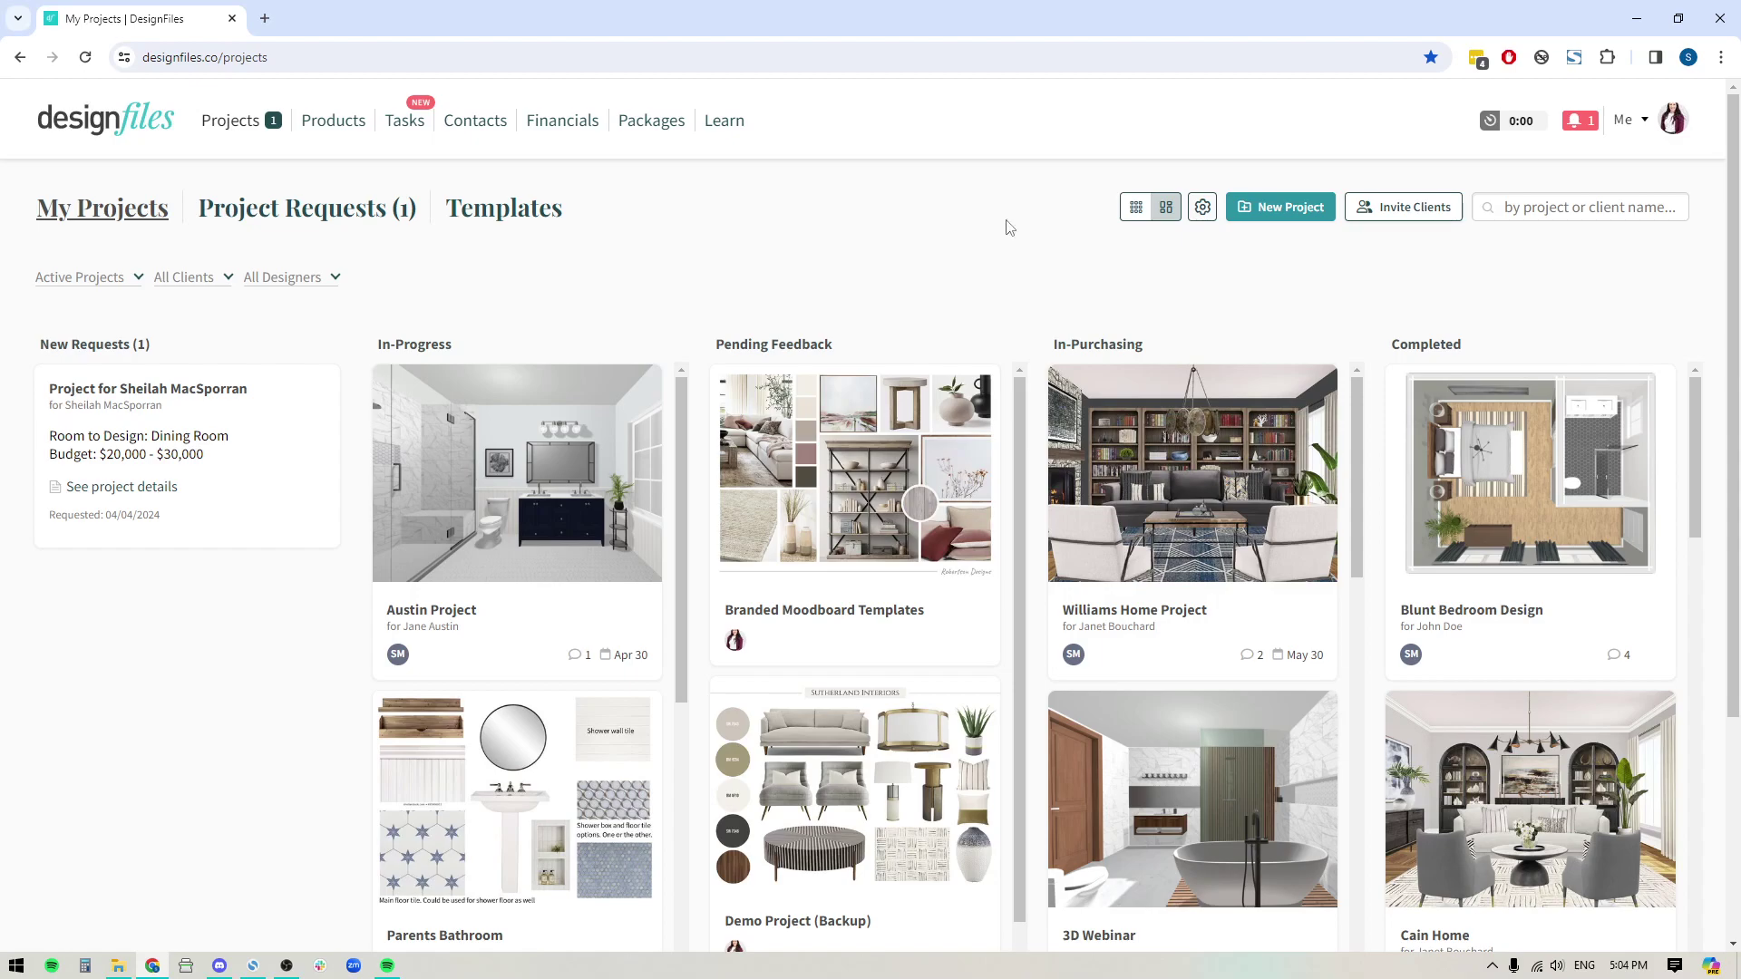
pyautogui.click(1645, 126)
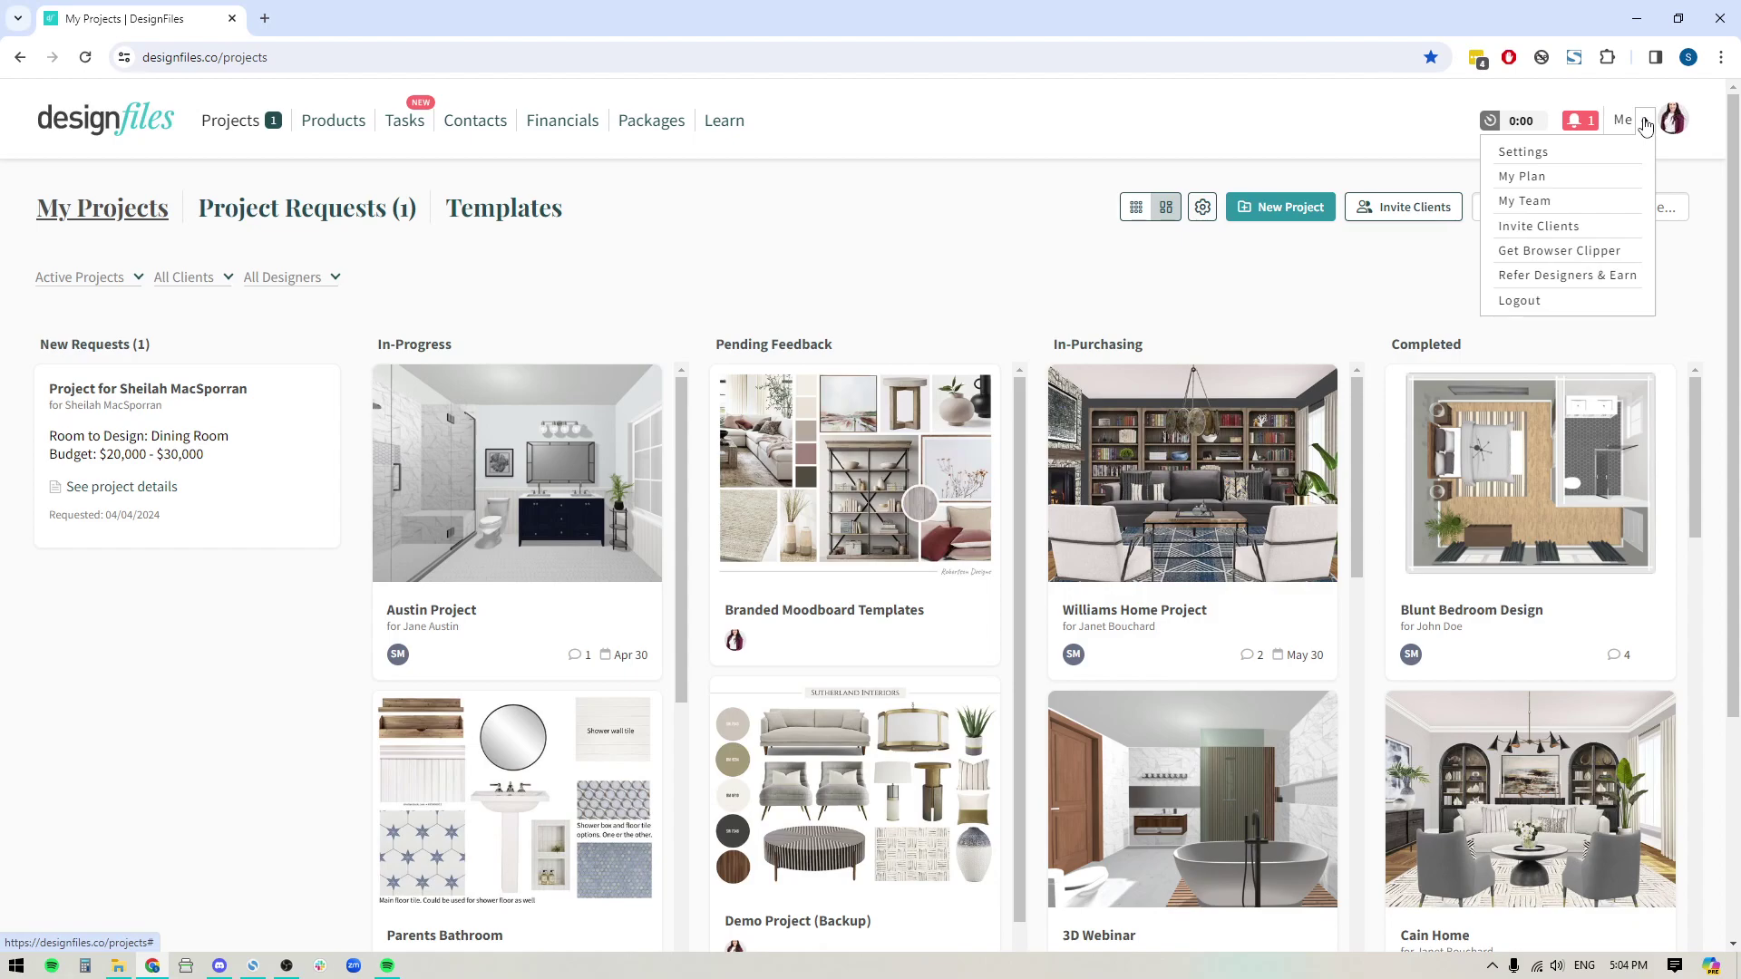
# Show the Flat Rate Services list (Design For a Day 2, Color Consultation, Initial Consultation) in Settings.
pyautogui.click(1531, 161)
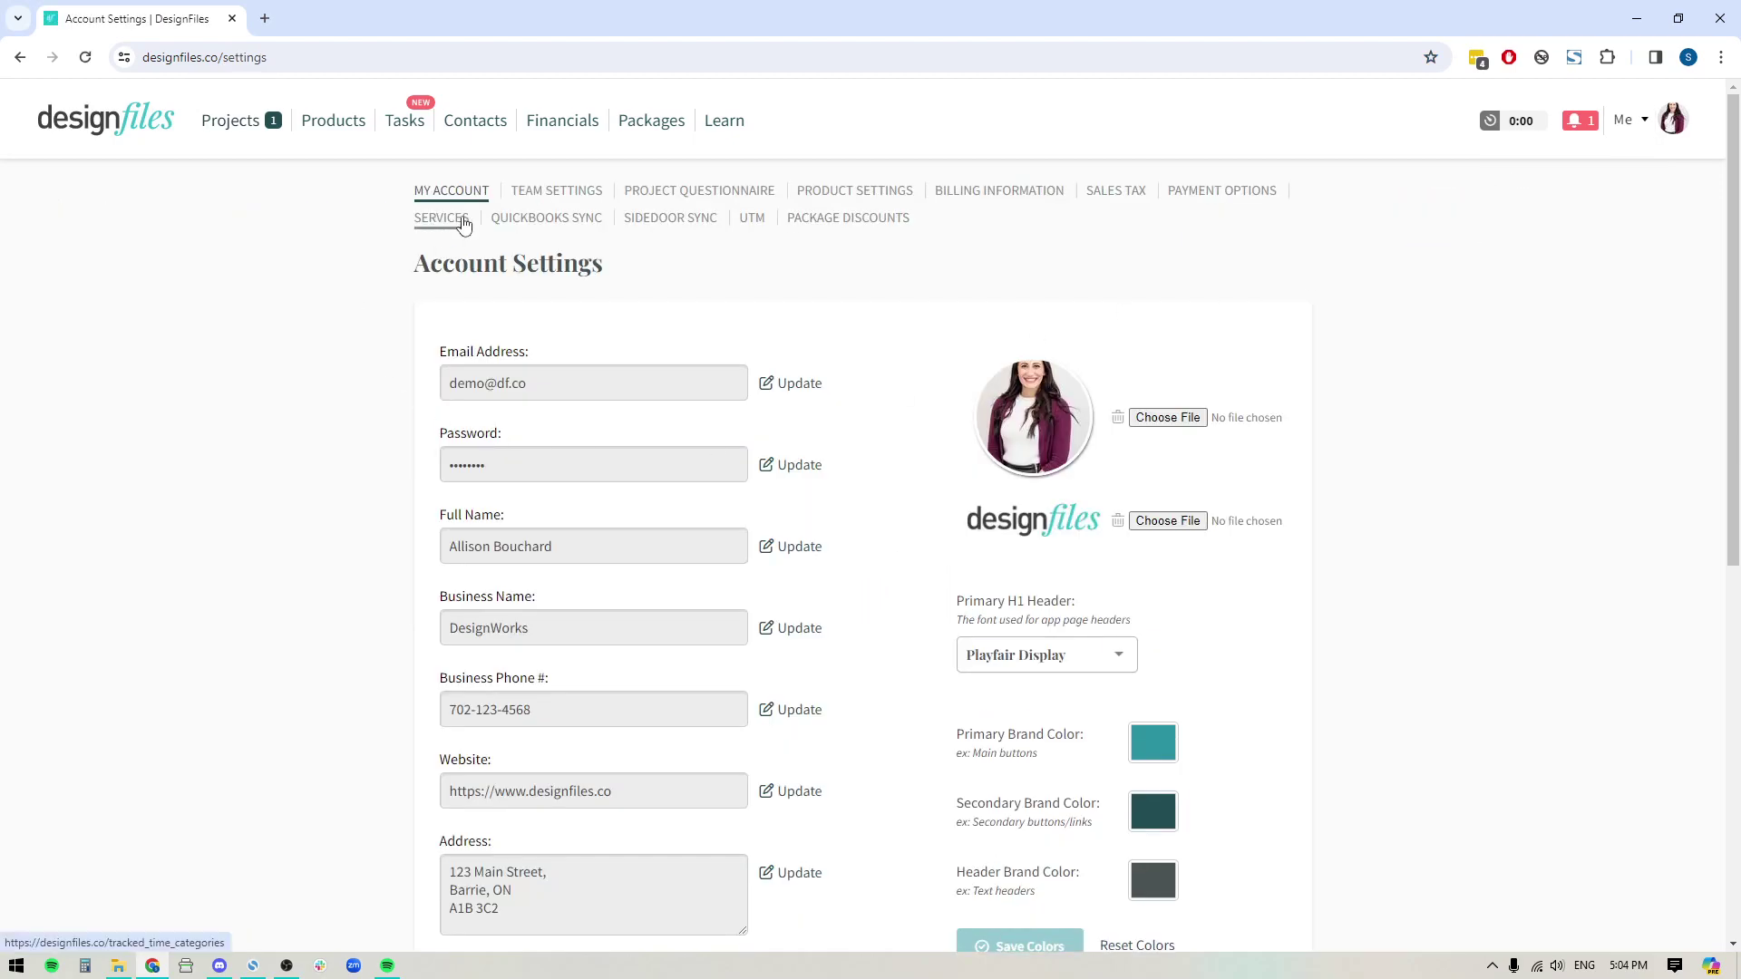
pyautogui.click(459, 233)
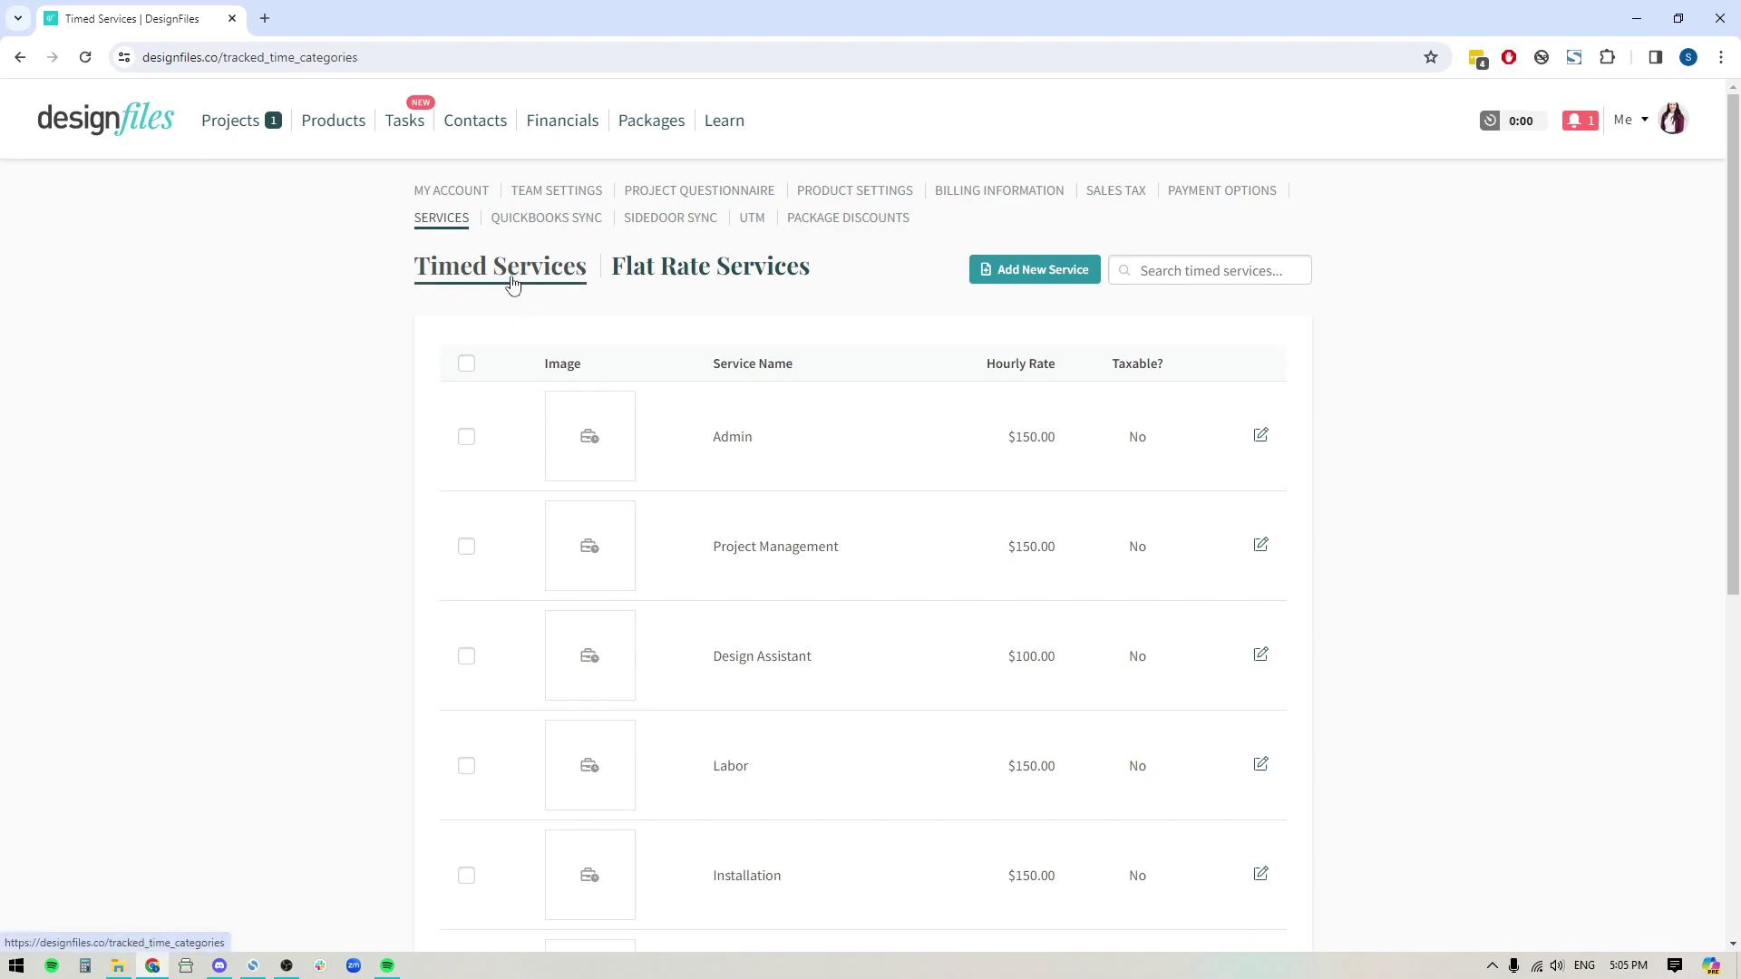
pyautogui.click(706, 272)
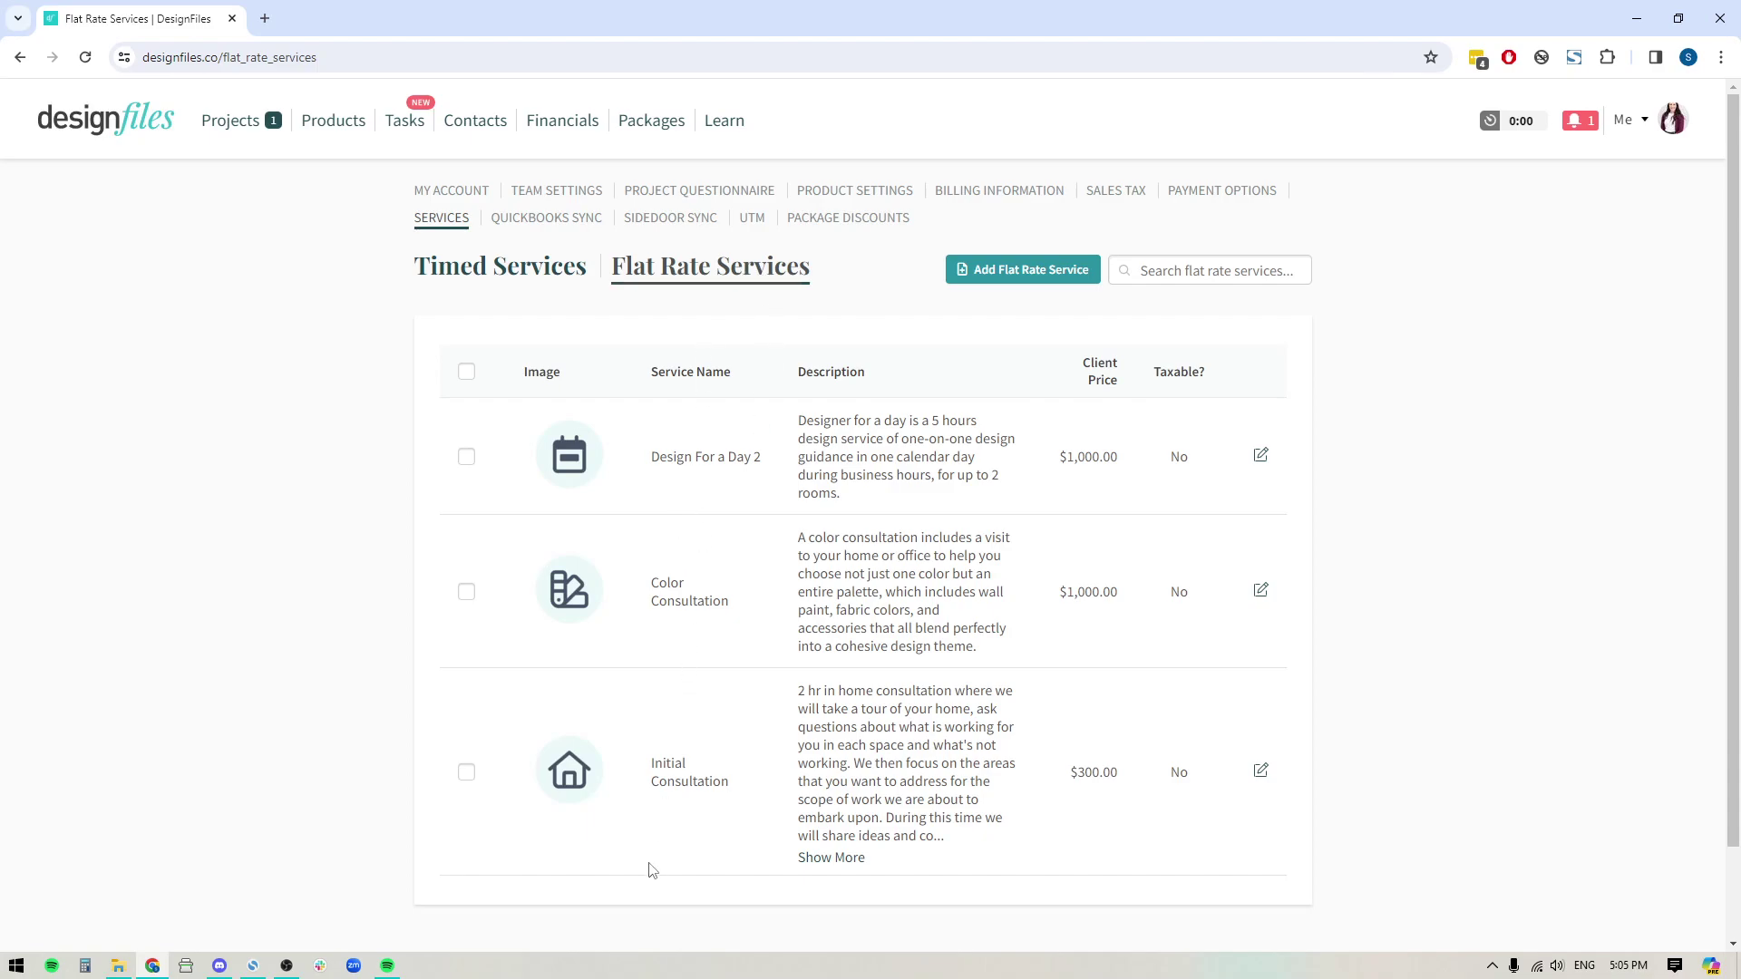
pyautogui.click(725, 125)
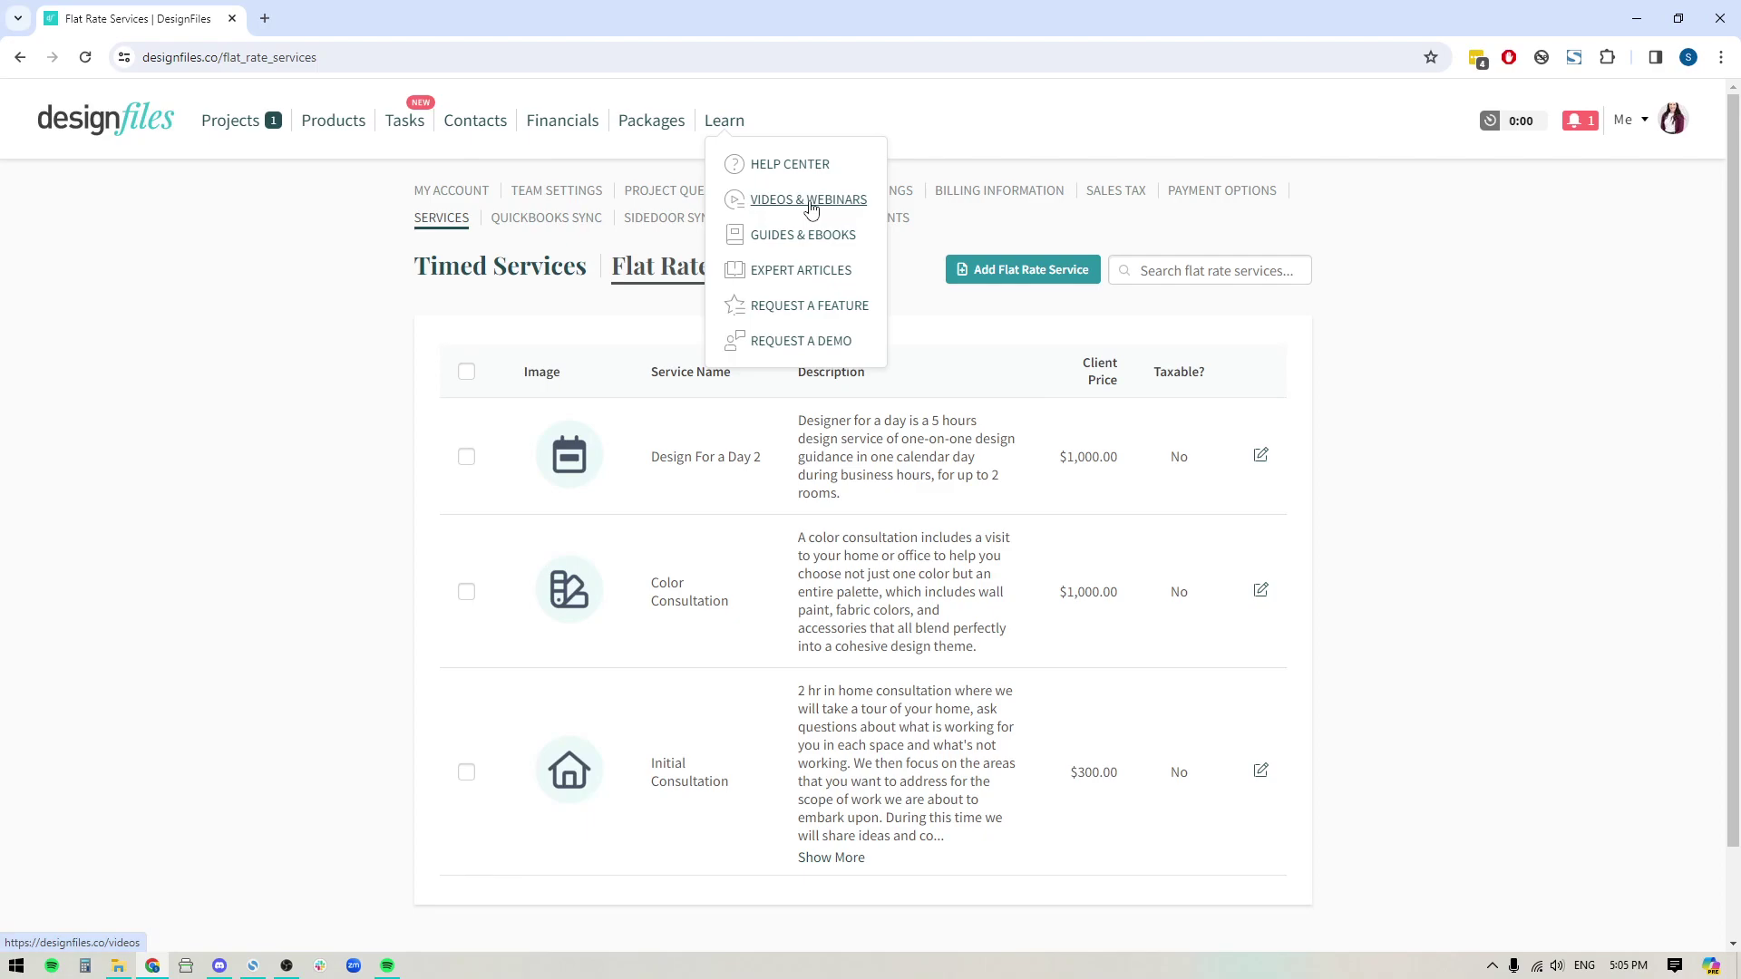
# Review Timed Services hourly rates down to Product Sourcing, highlighting Design Assistant at $100.00.
pyautogui.click(524, 271)
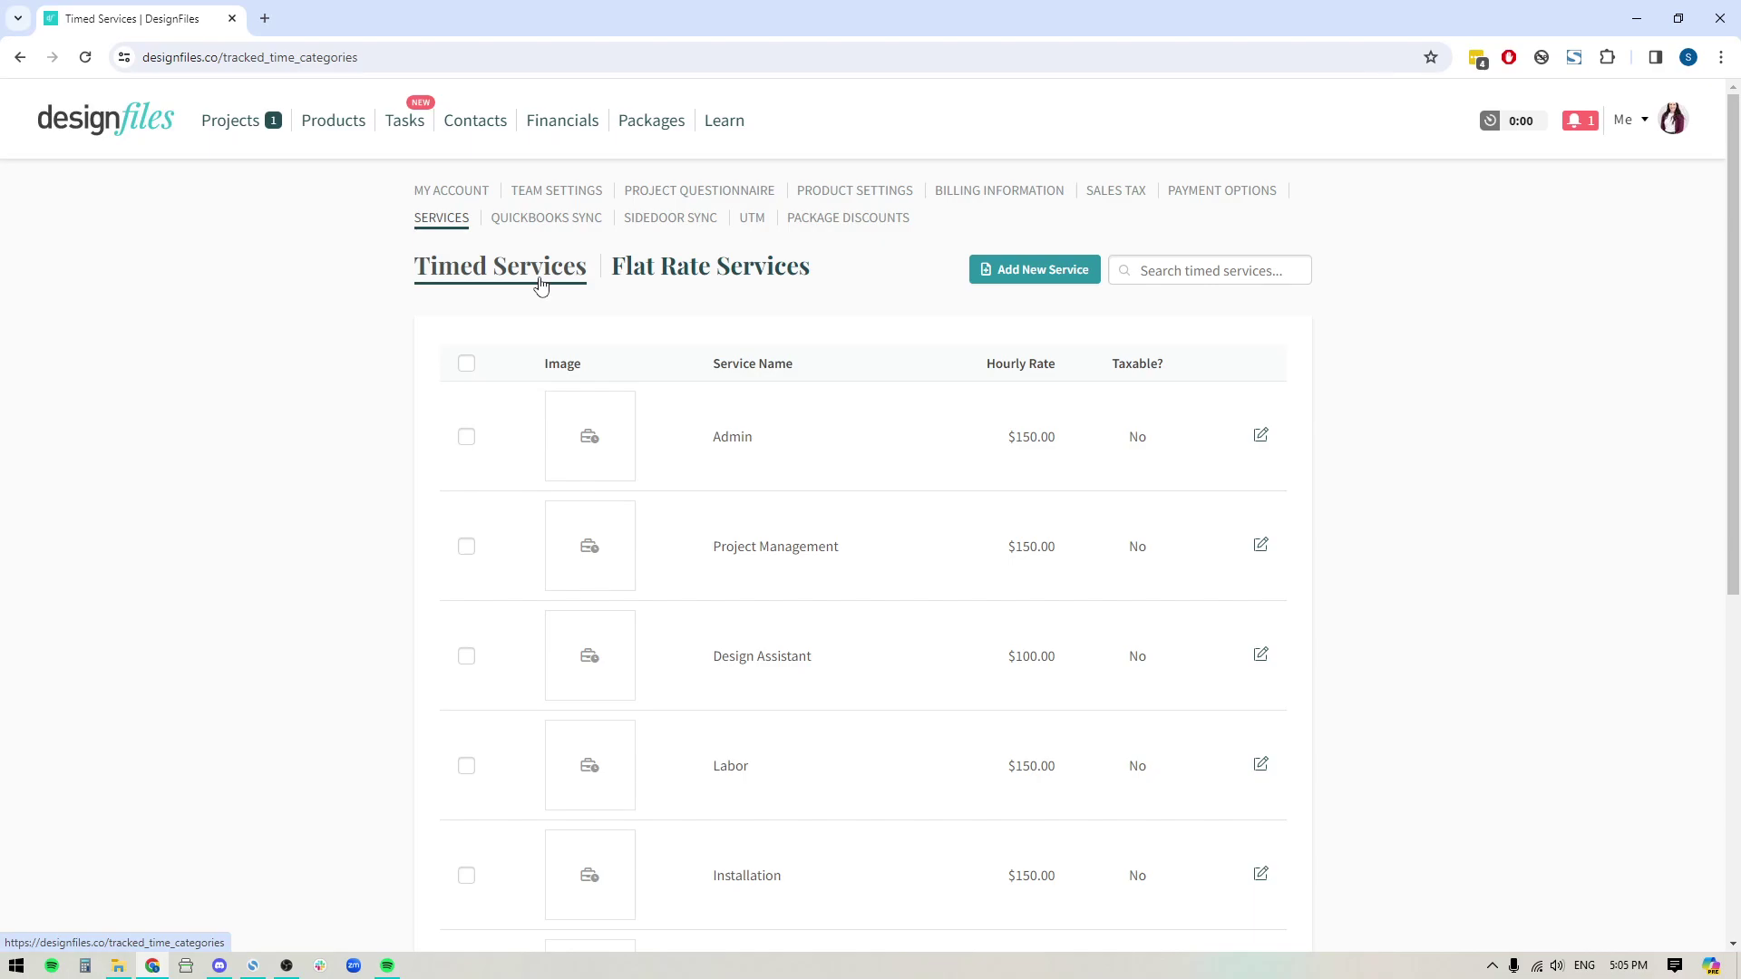
pyautogui.scroll(-2, 847, 591)
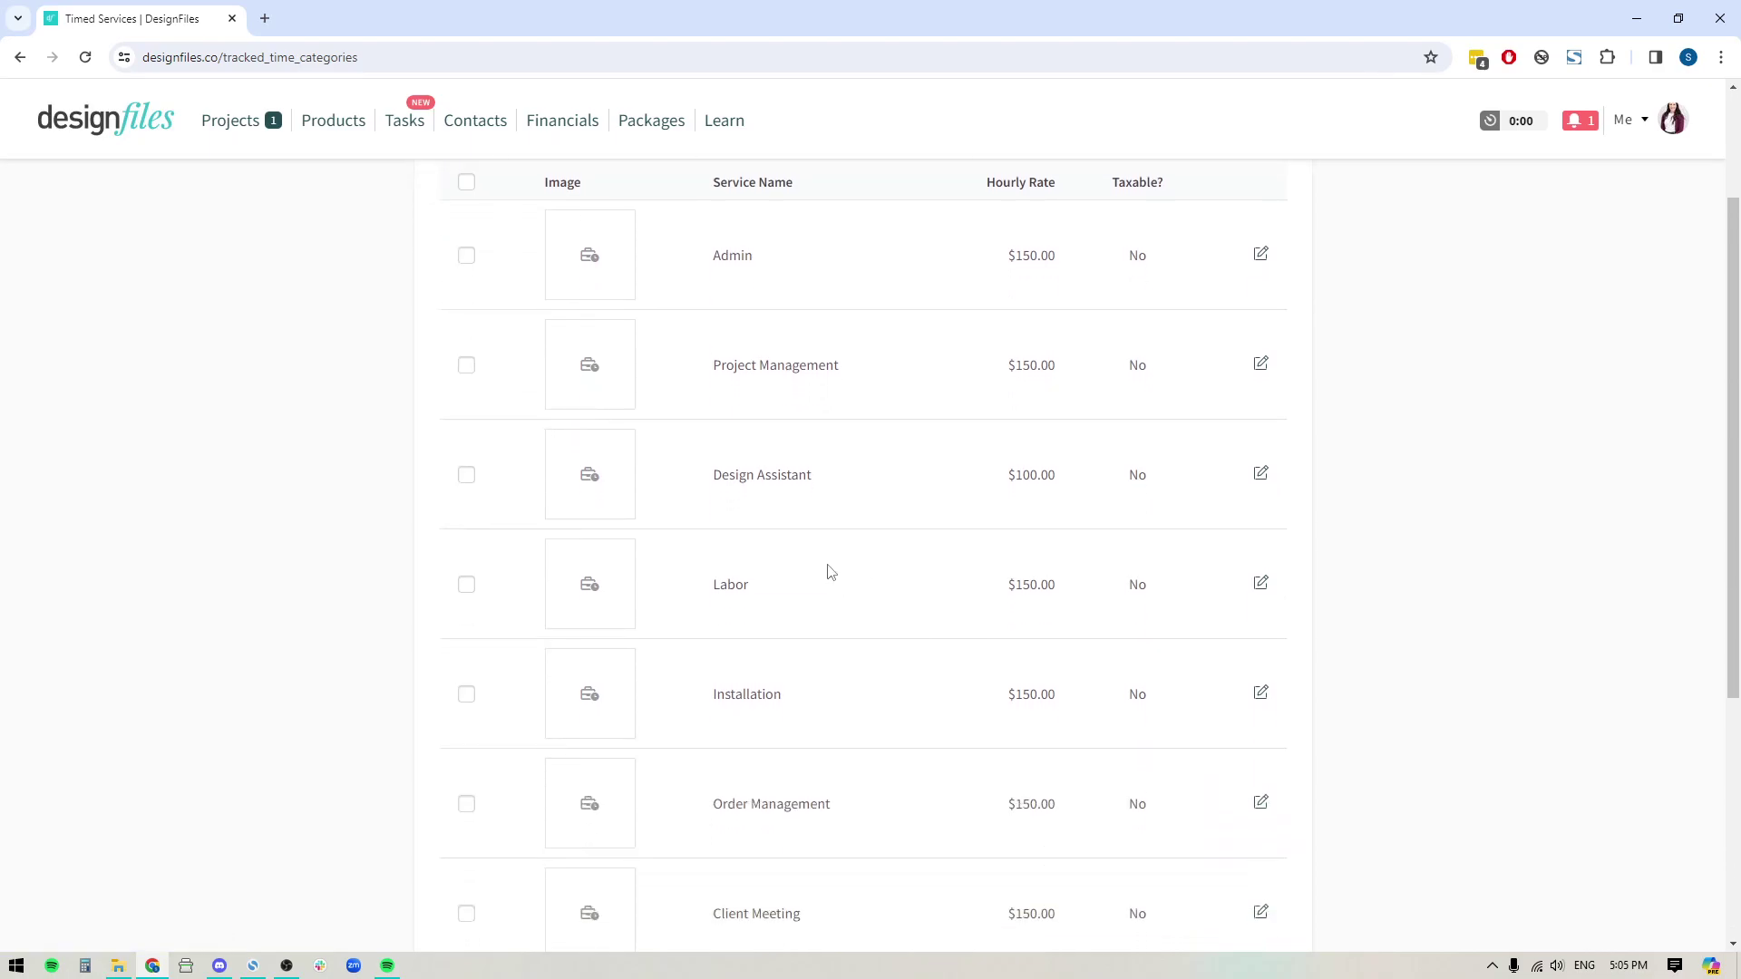
pyautogui.scroll(-4, 830, 572)
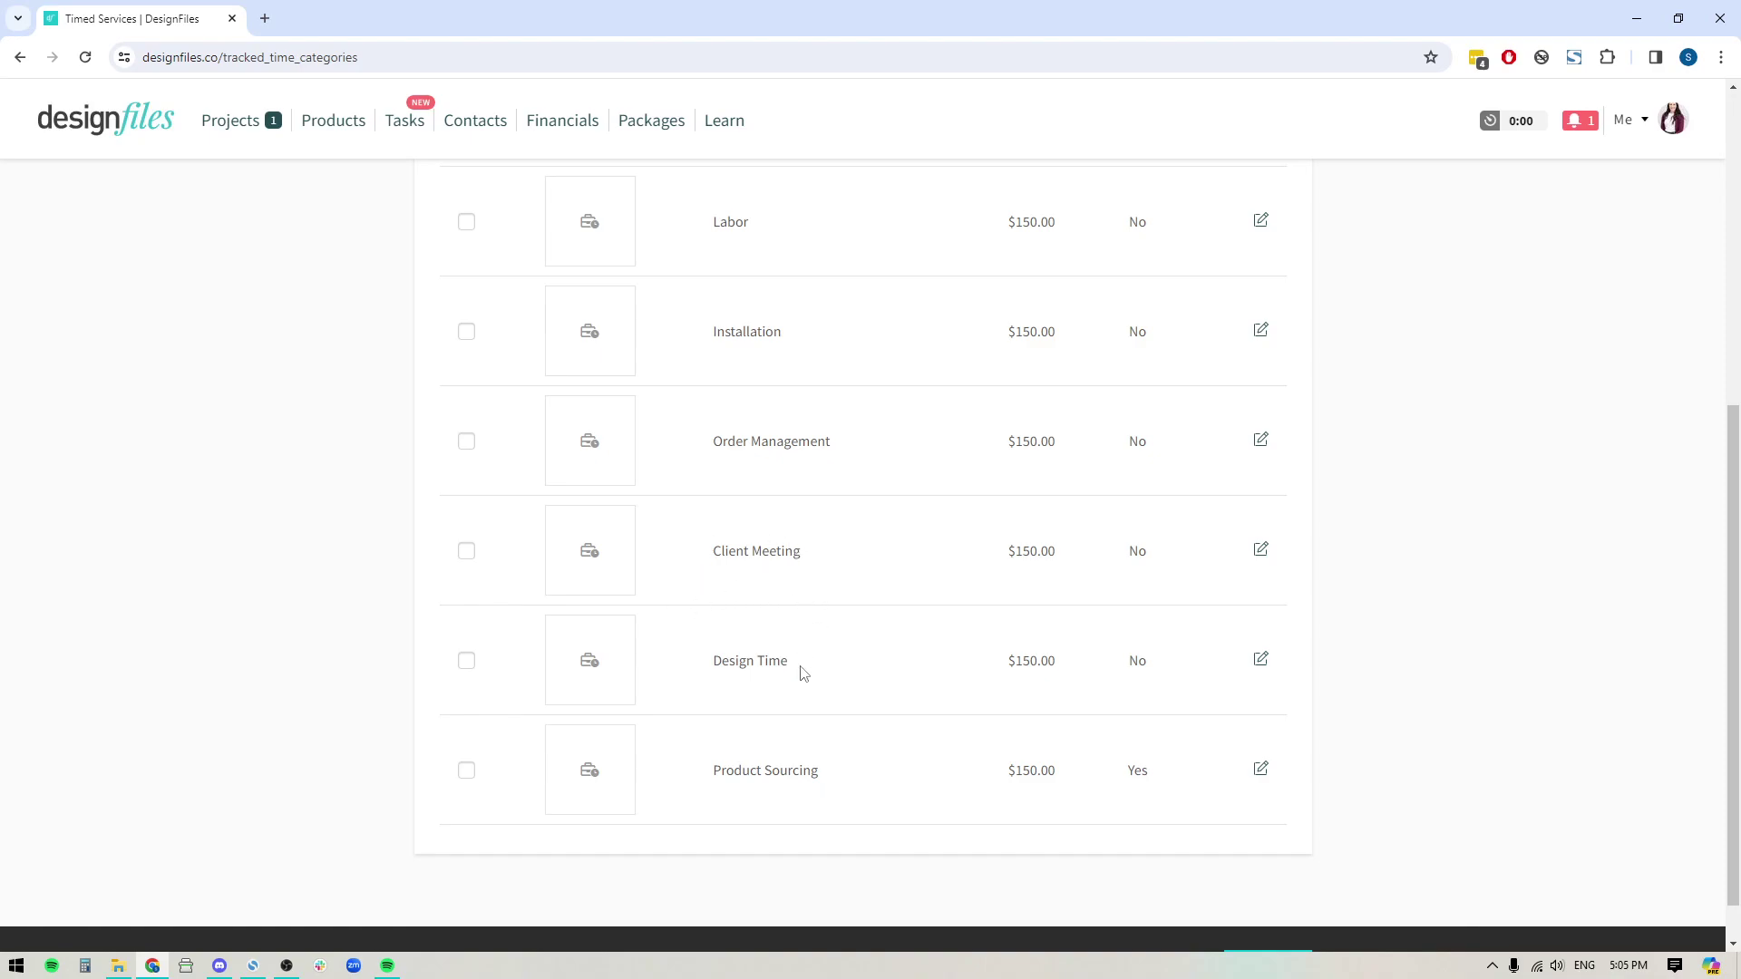
pyautogui.scroll(2, 824, 764)
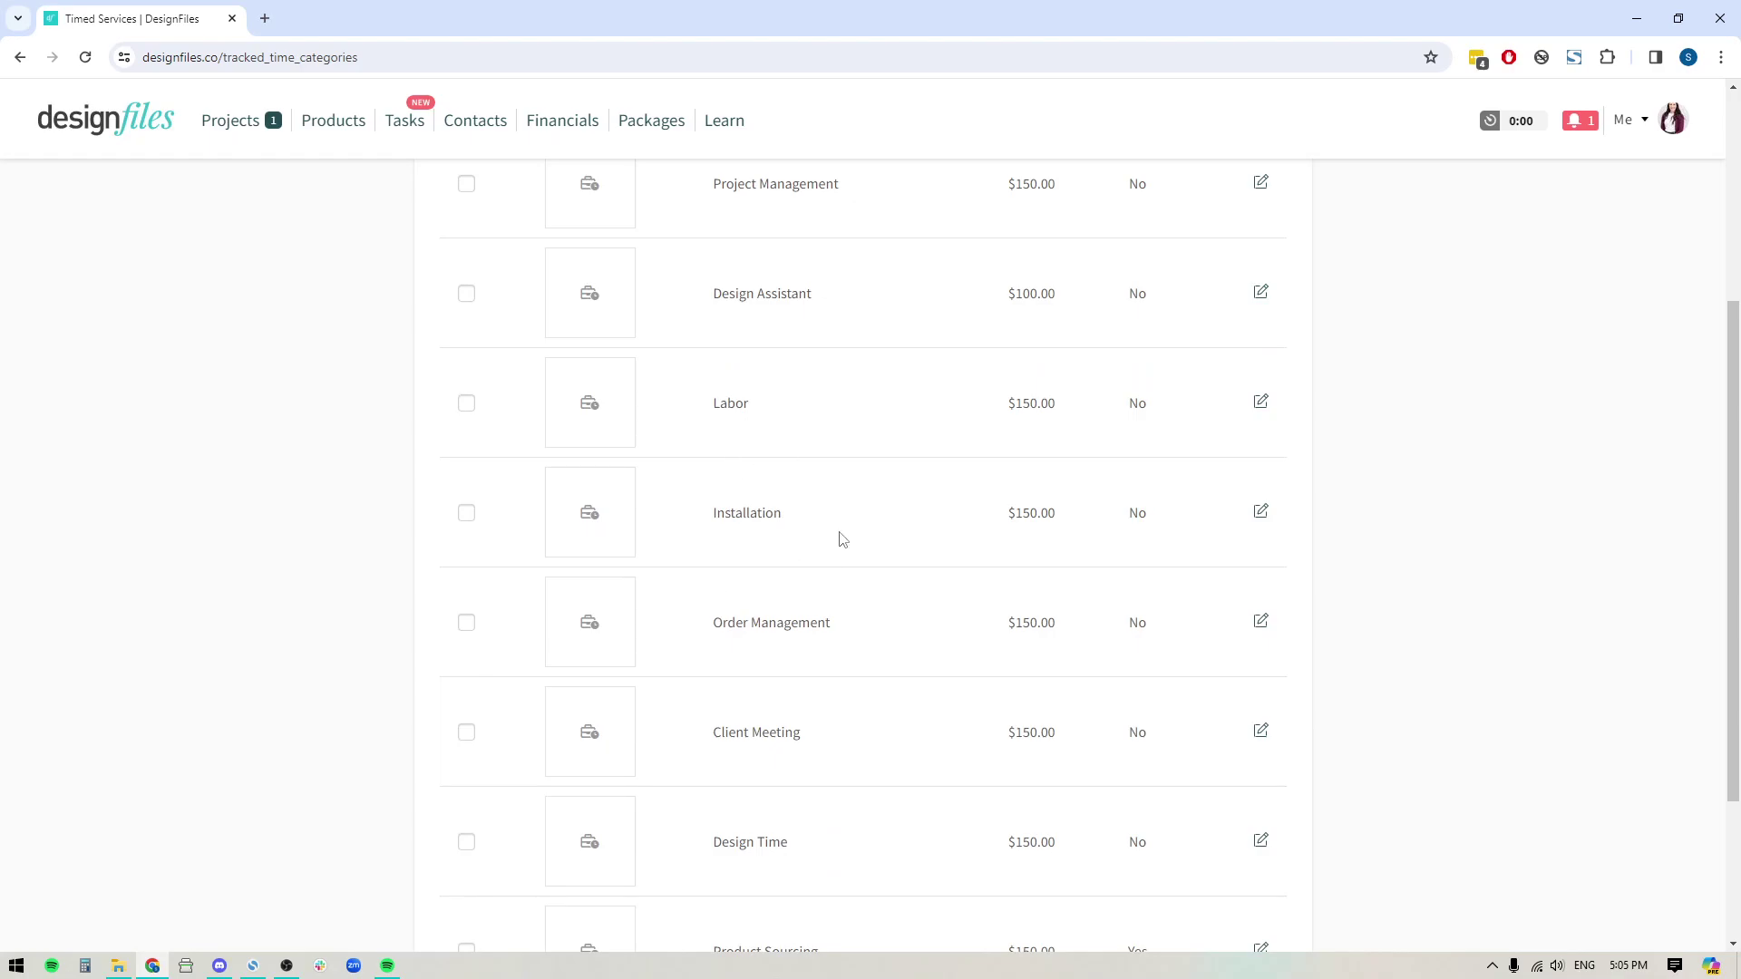
pyautogui.scroll(2, 923, 730)
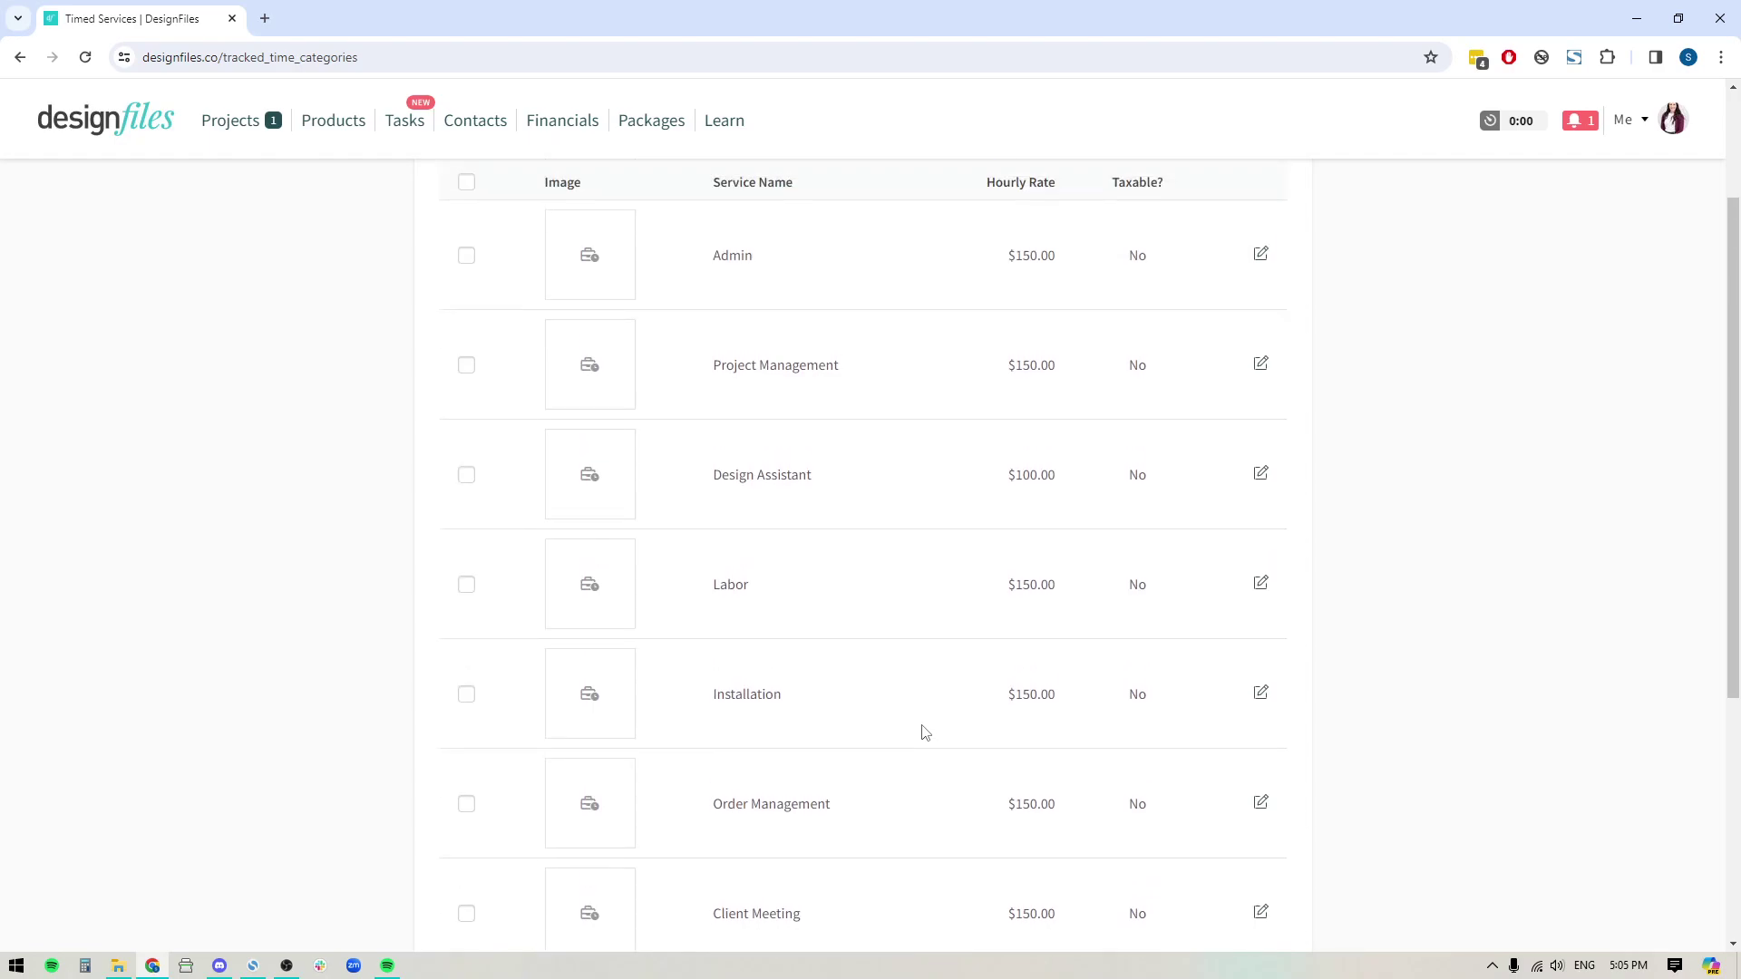
pyautogui.scroll(2, 923, 730)
pyautogui.moveTo(816, 656); pyautogui.dragTo(690, 657)
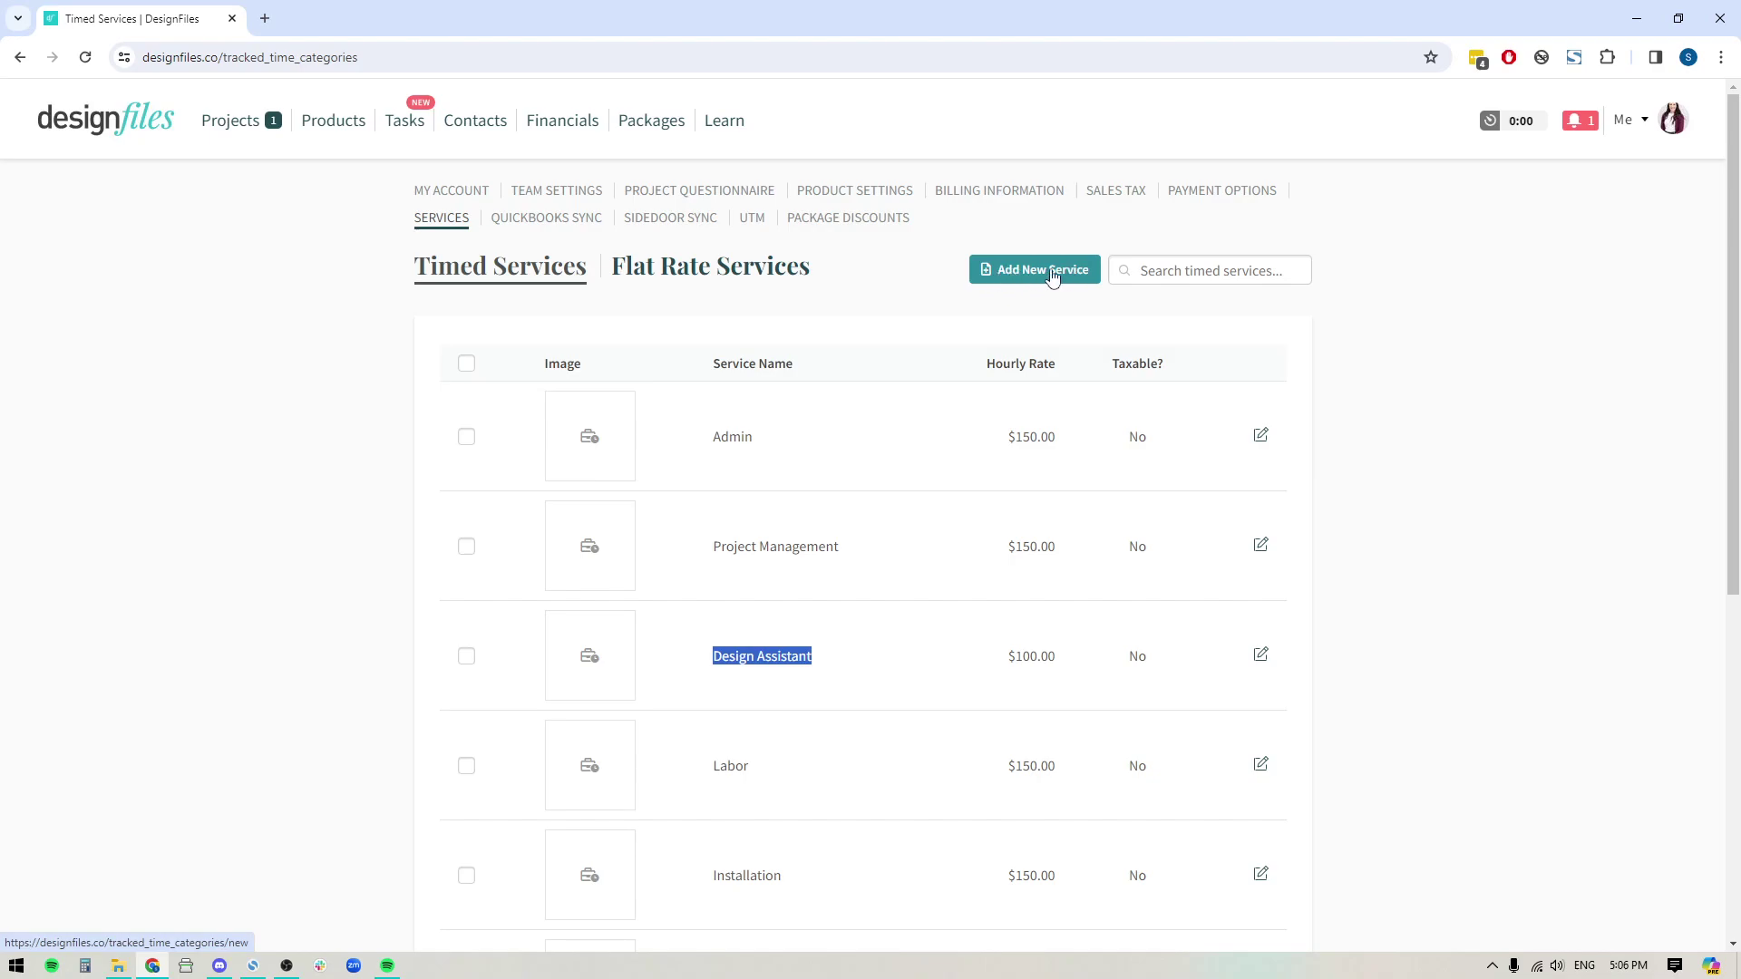
pyautogui.click(1009, 271)
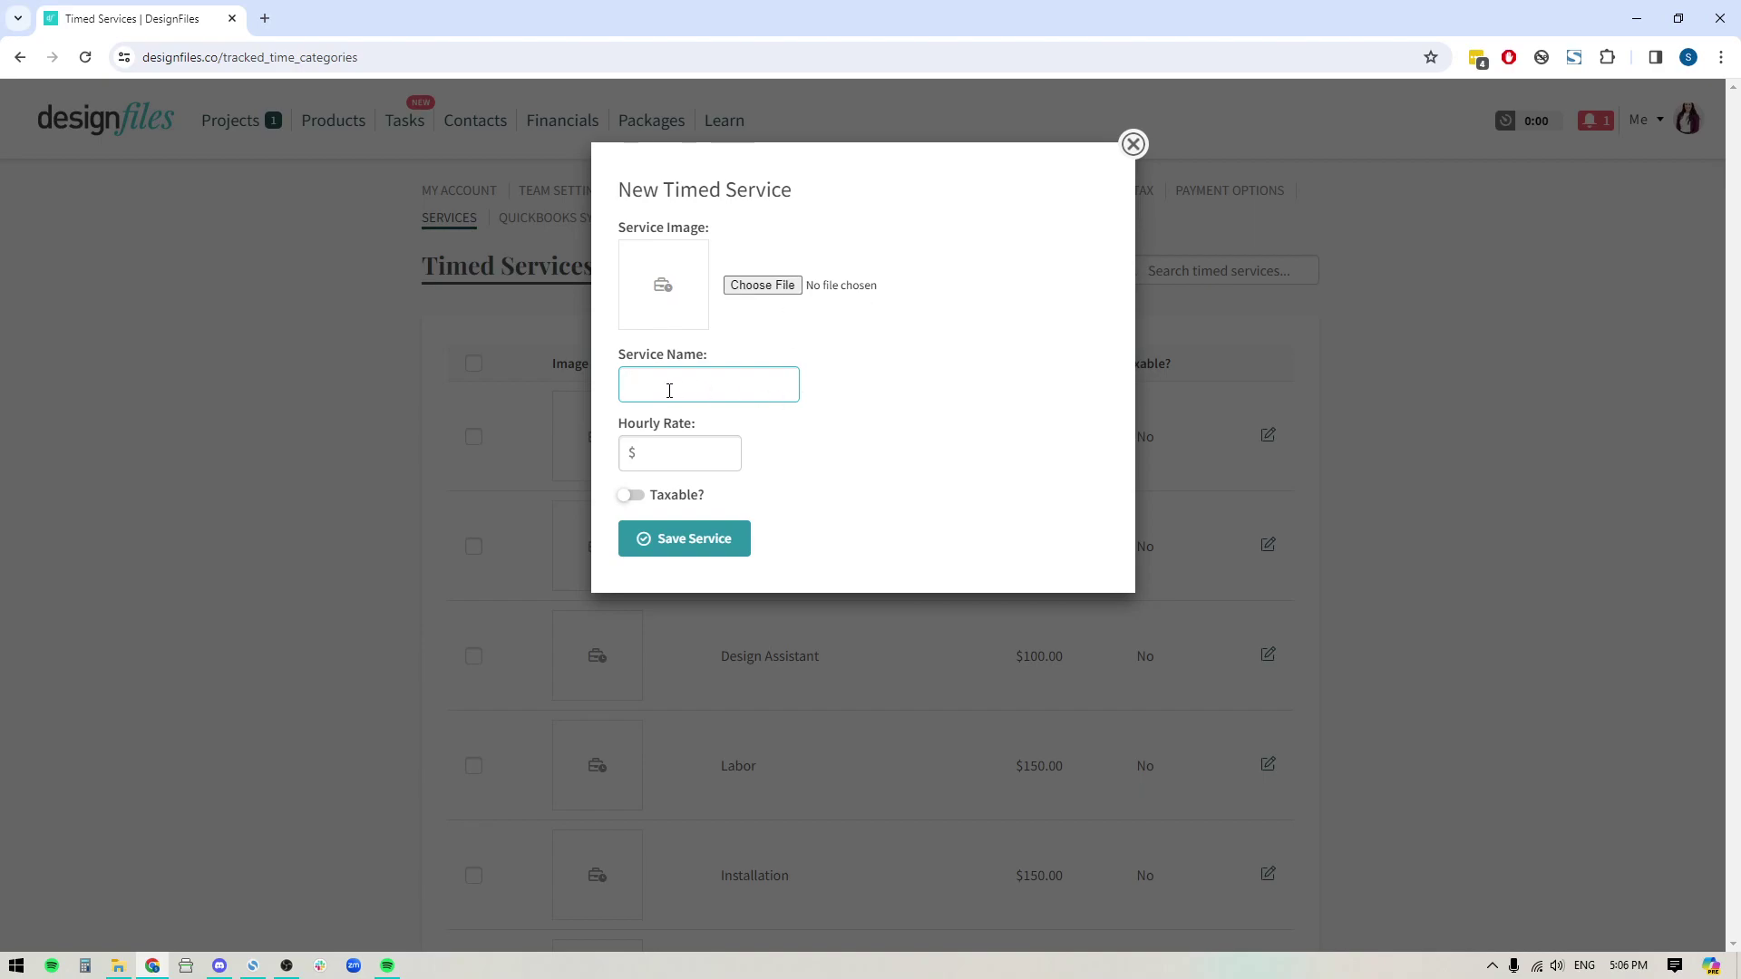
pyautogui.click(661, 462)
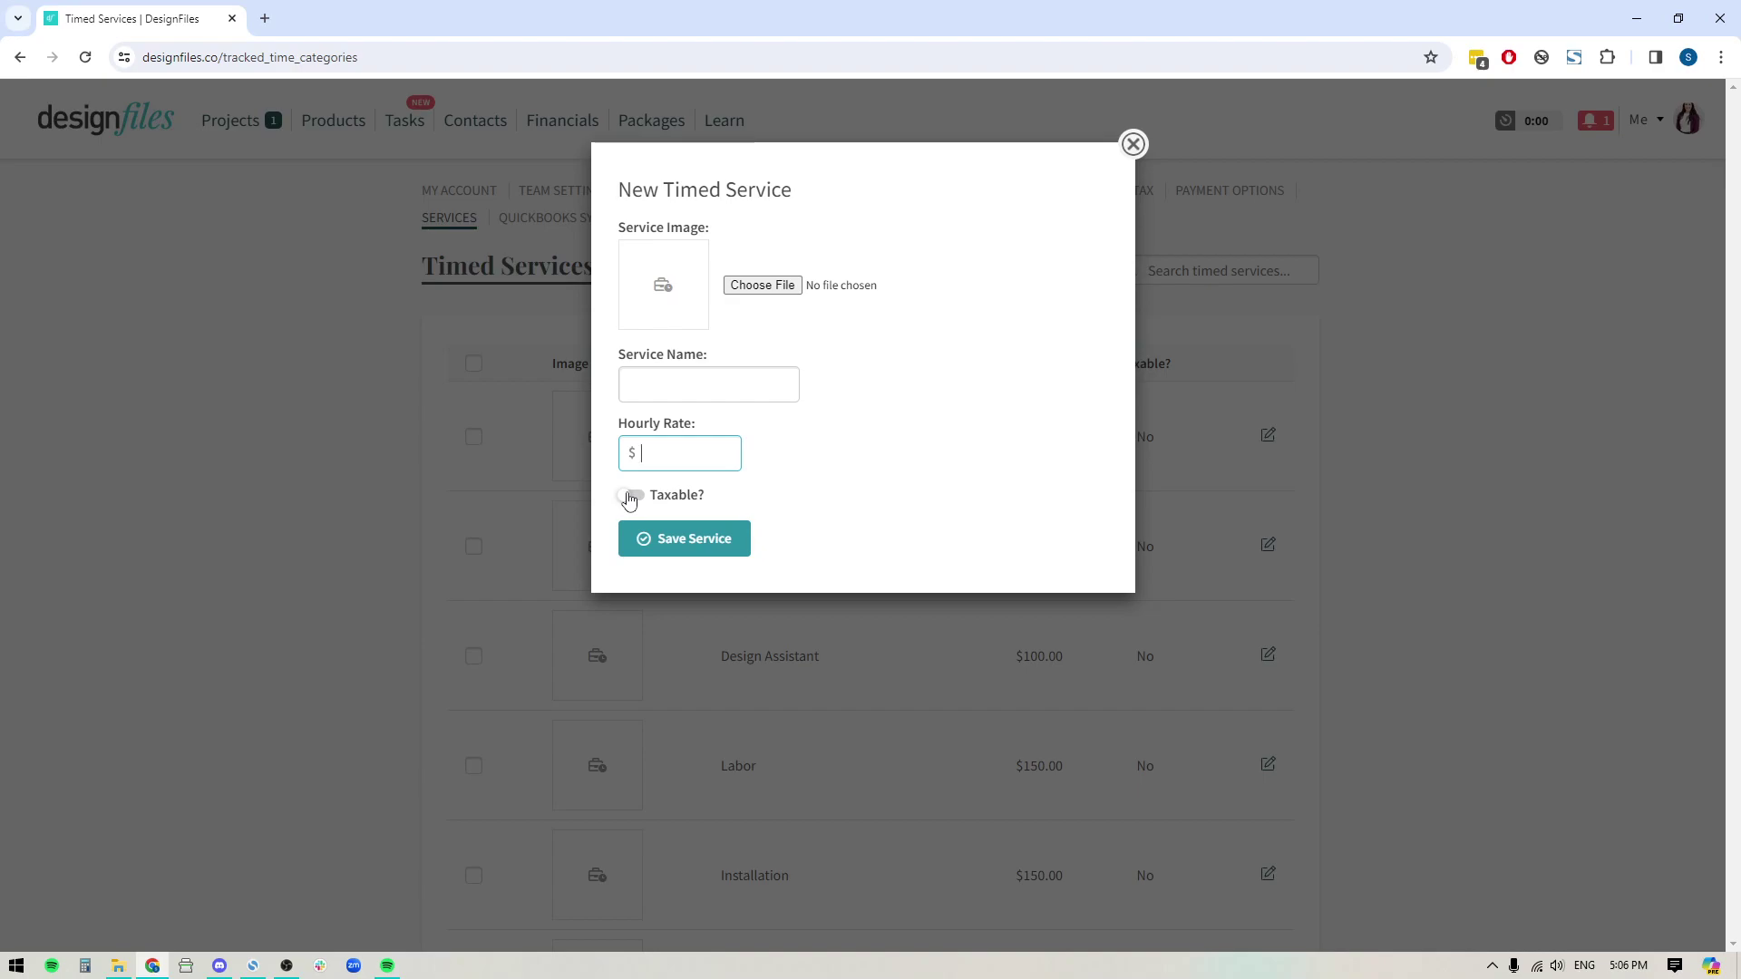
pyautogui.click(630, 496)
pyautogui.click(633, 497)
pyautogui.click(1132, 144)
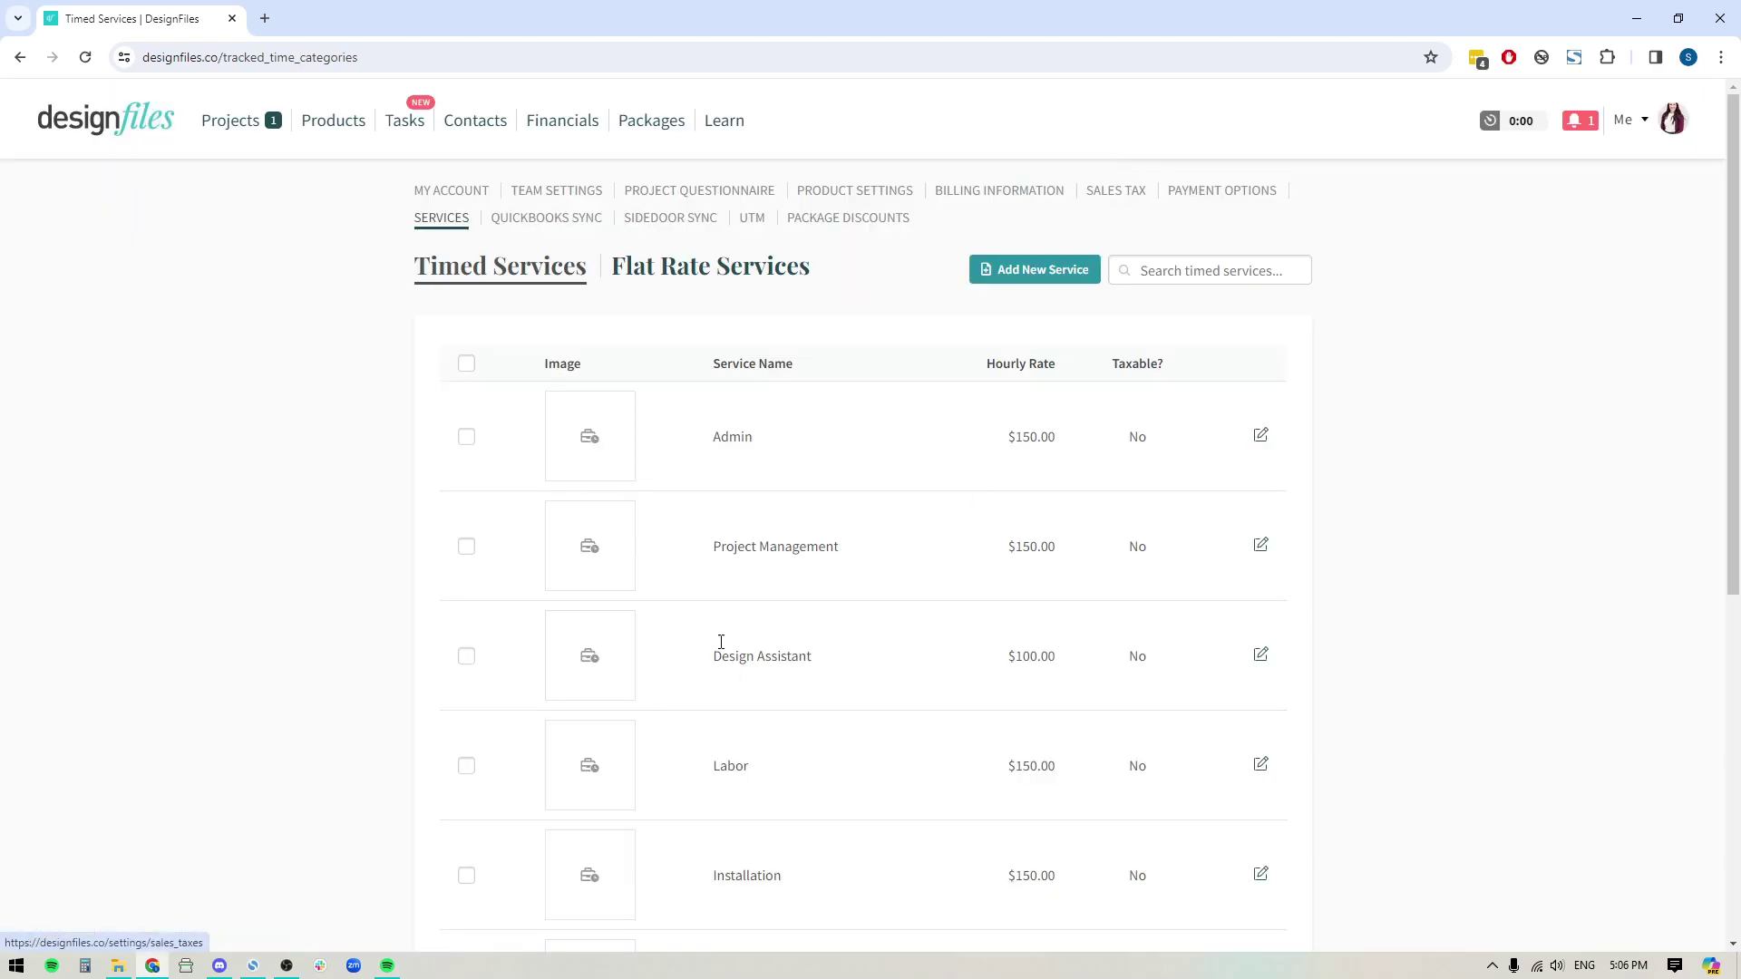
pyautogui.scroll(-6, 715, 494)
pyautogui.scroll(6, 716, 494)
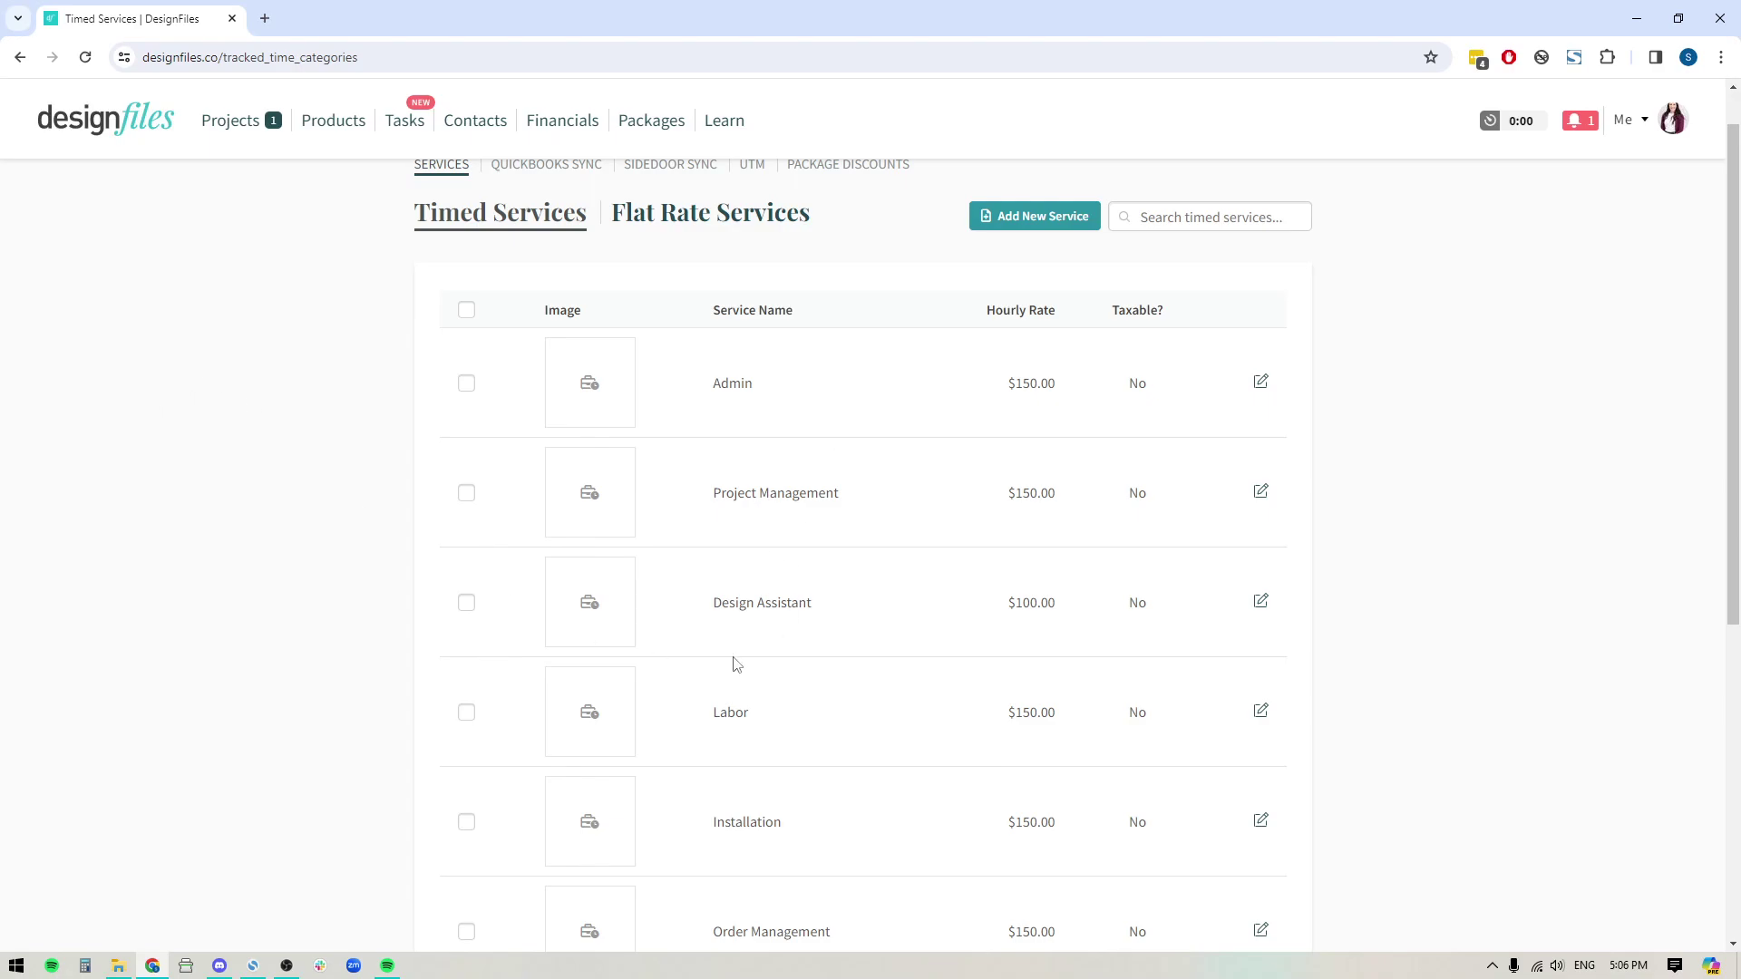
pyautogui.click(224, 123)
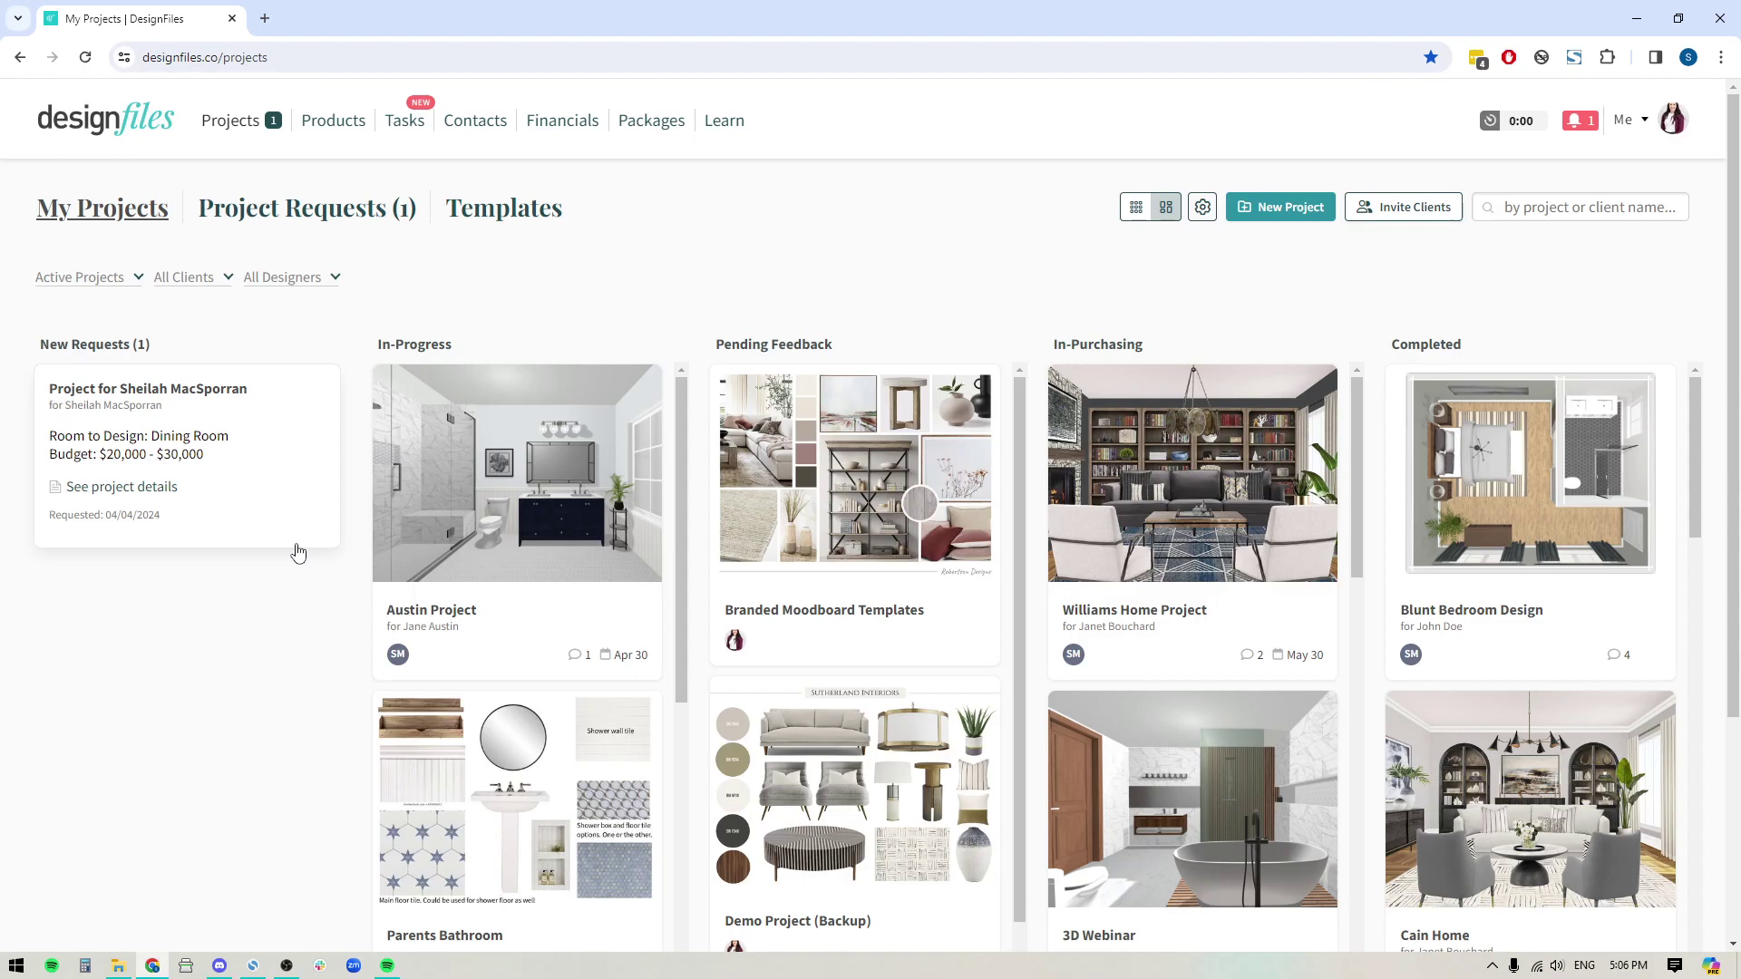
pyautogui.click(1516, 125)
pyautogui.click(1505, 207)
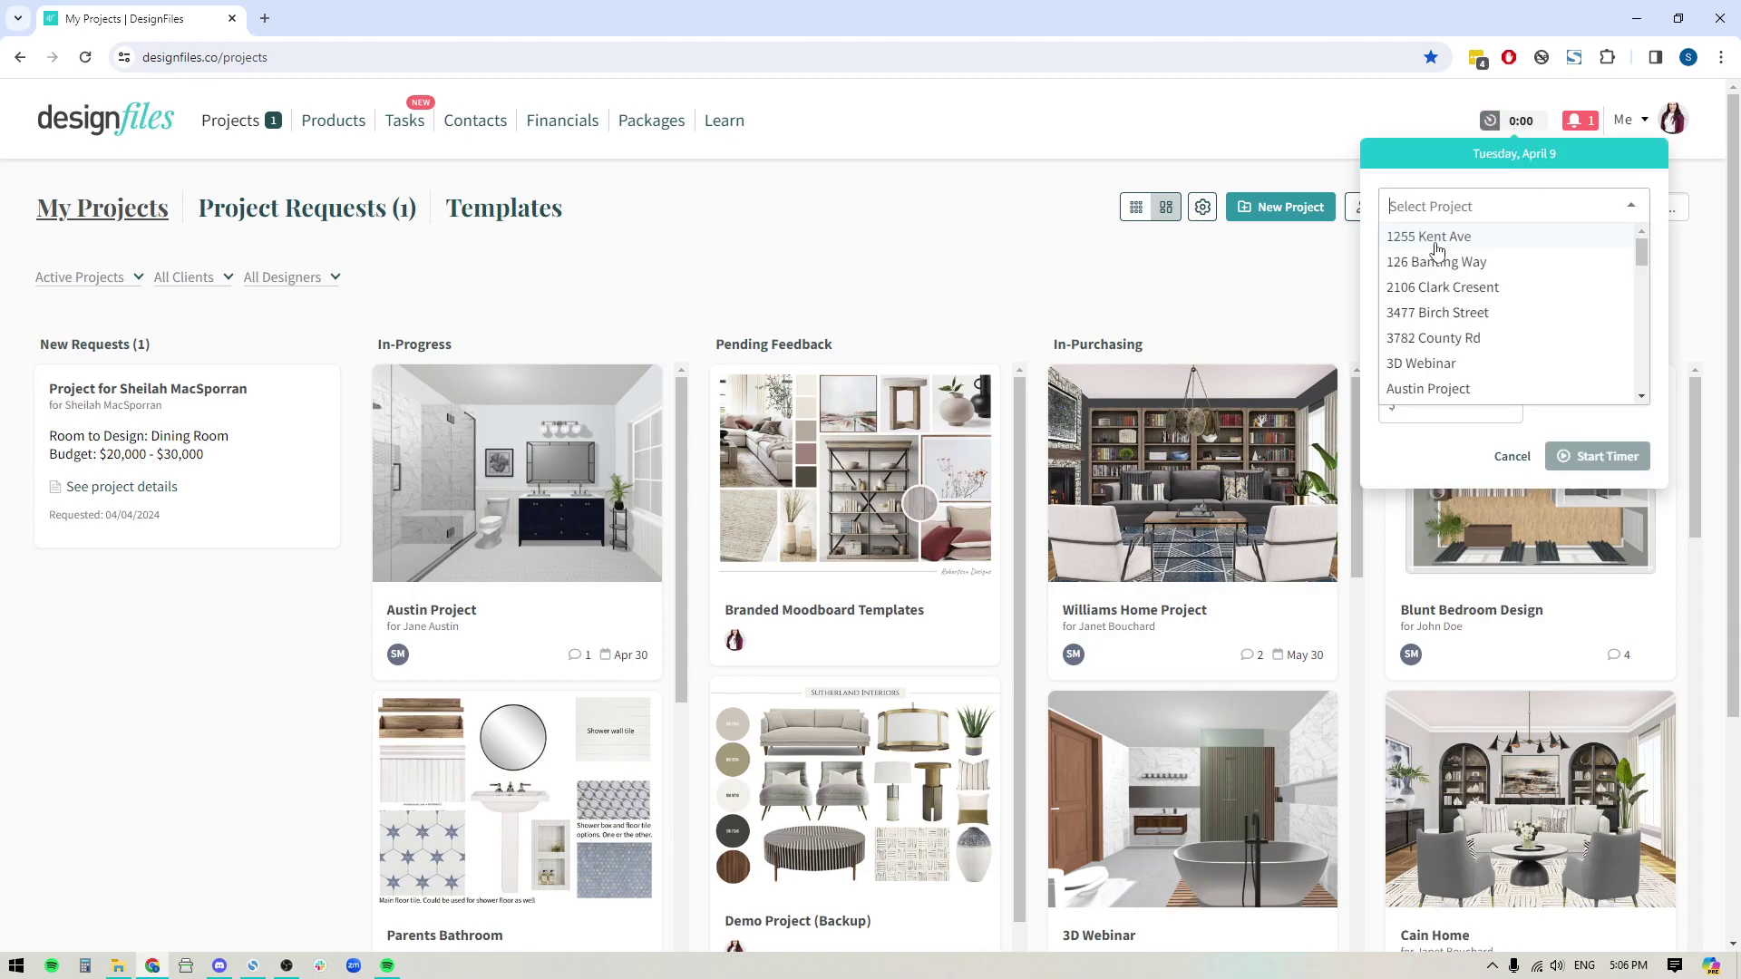
pyautogui.click(1433, 234)
pyautogui.click(1426, 271)
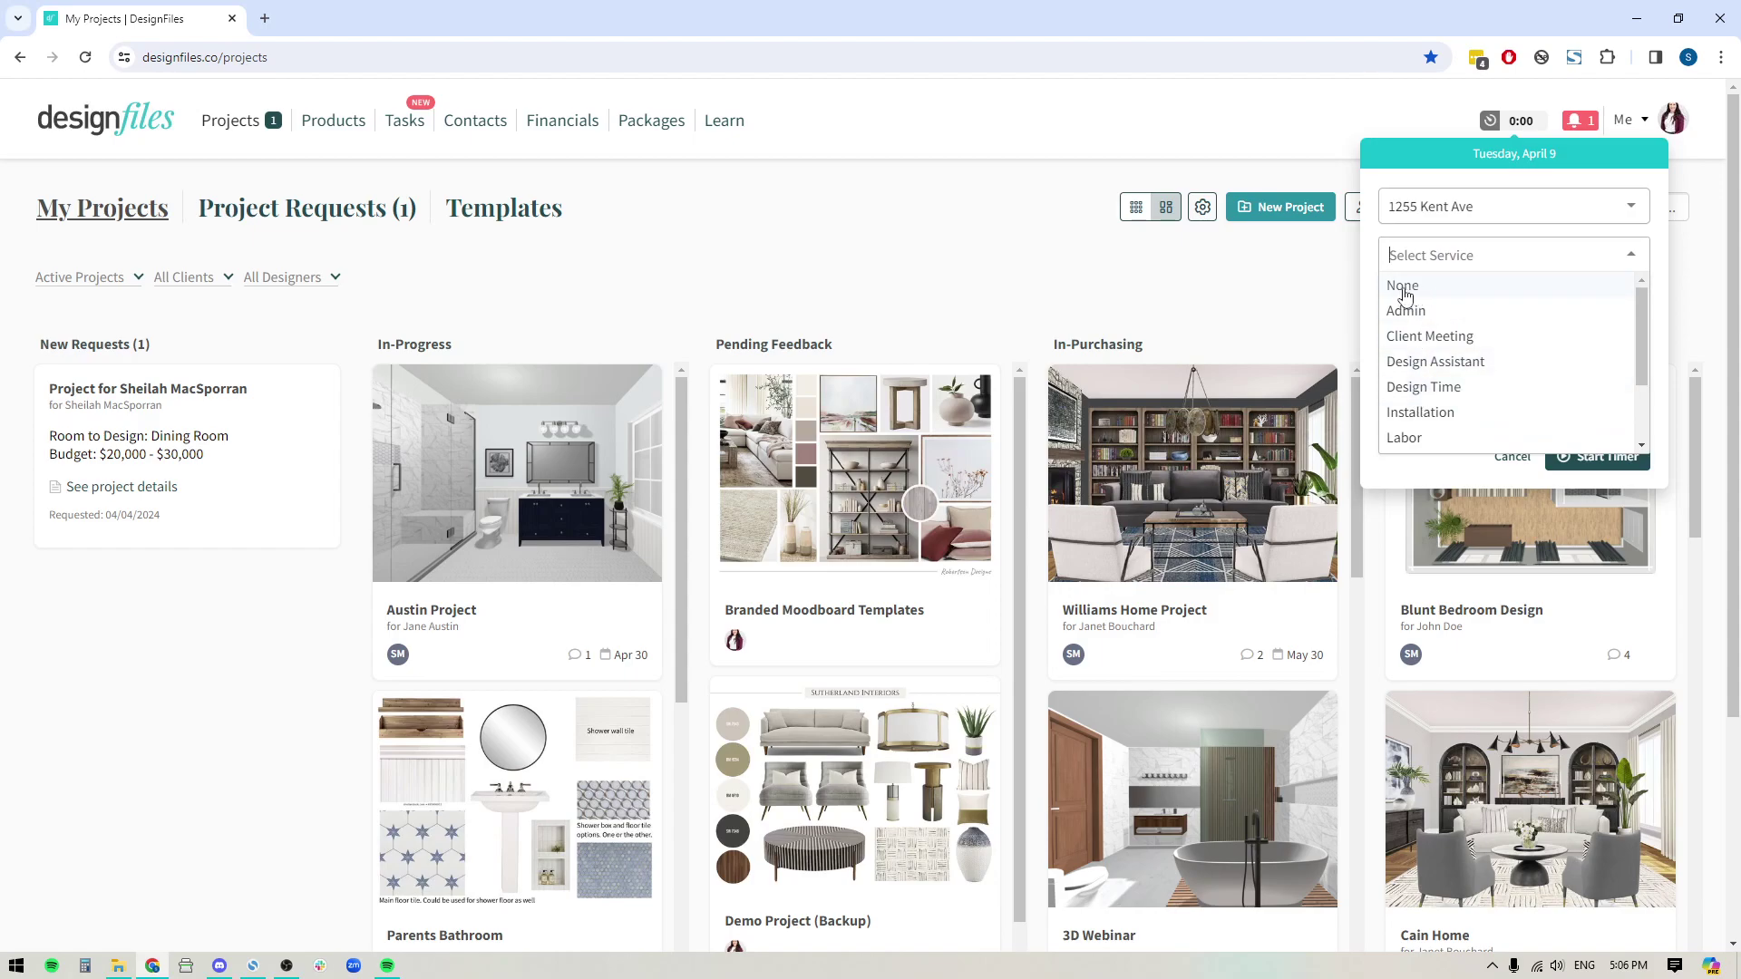
pyautogui.click(1408, 389)
pyautogui.click(1438, 321)
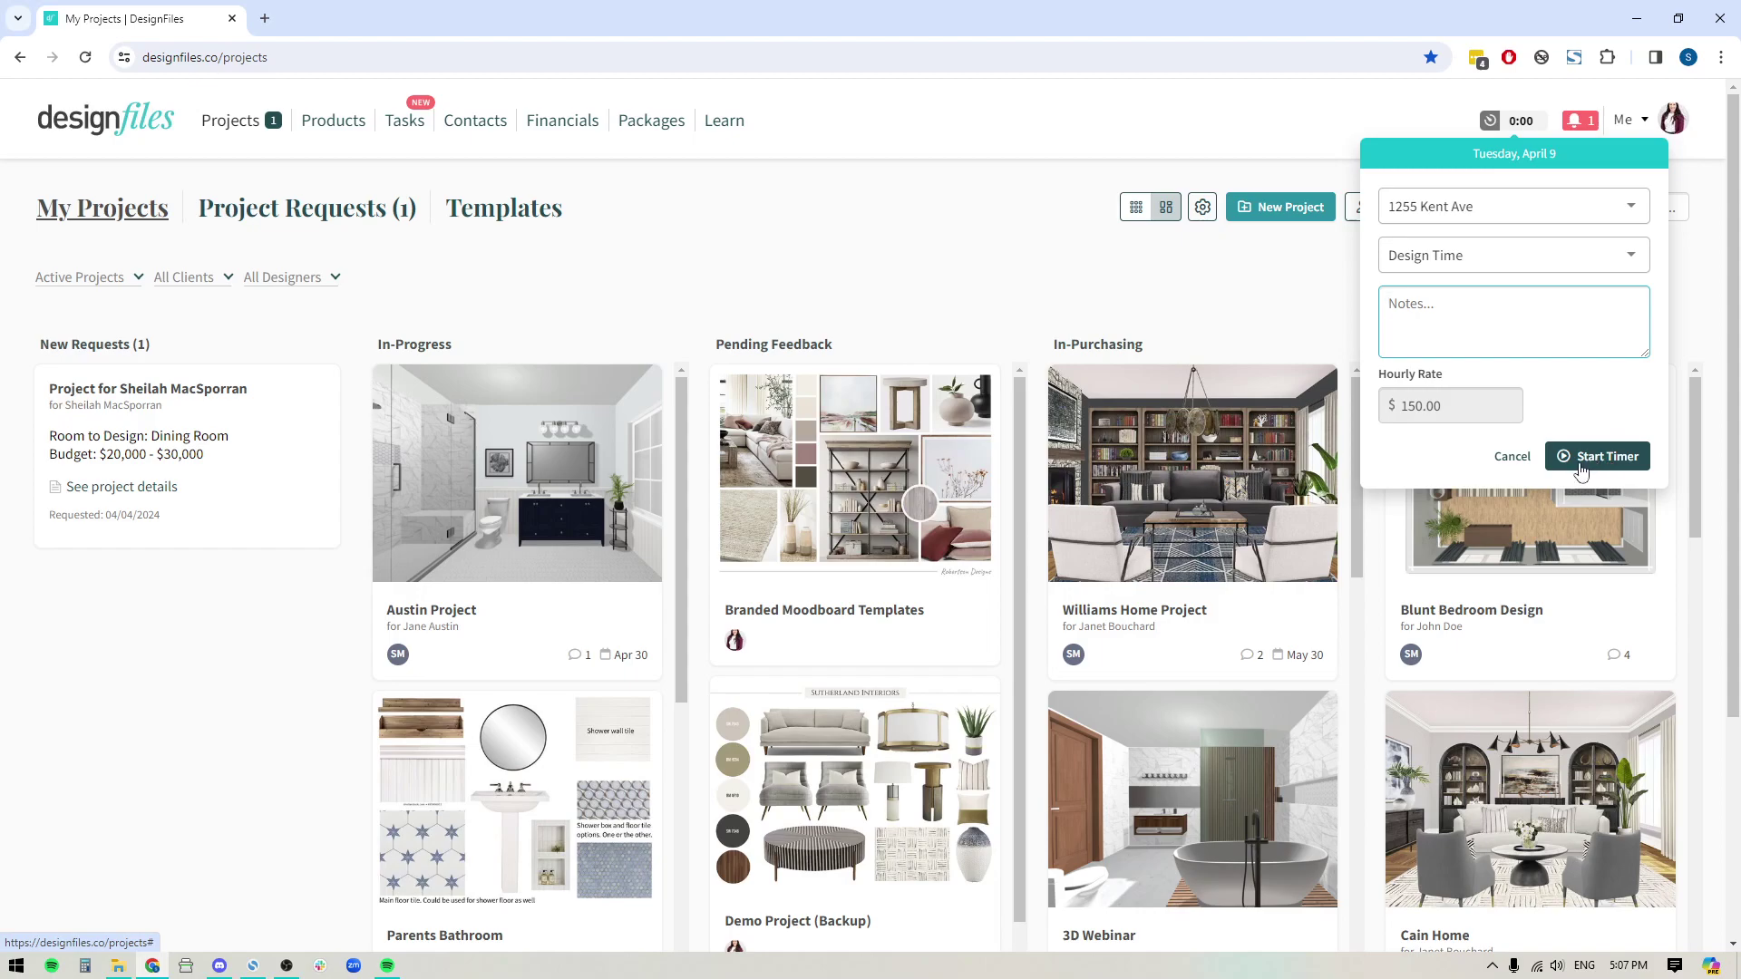
# Discard the timer and view Cain Home's Time Tracker: three entries, 15:15 hours, $1,887.50 billable.
pyautogui.click(1512, 456)
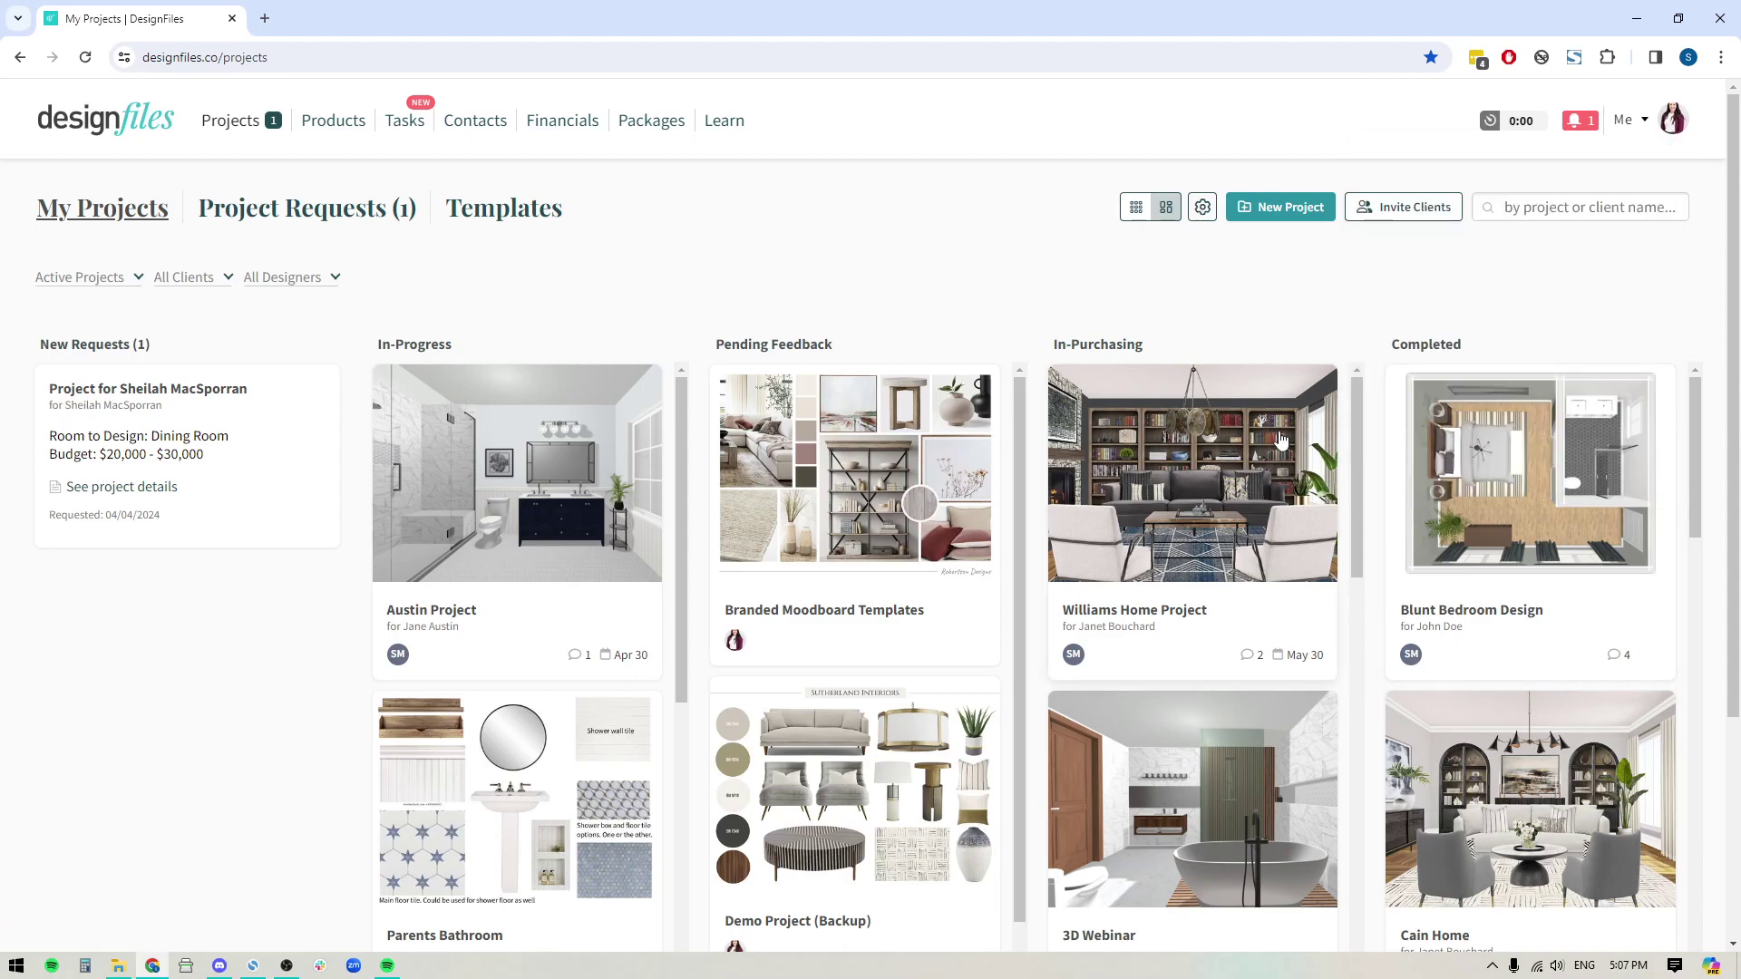
pyautogui.click(1496, 827)
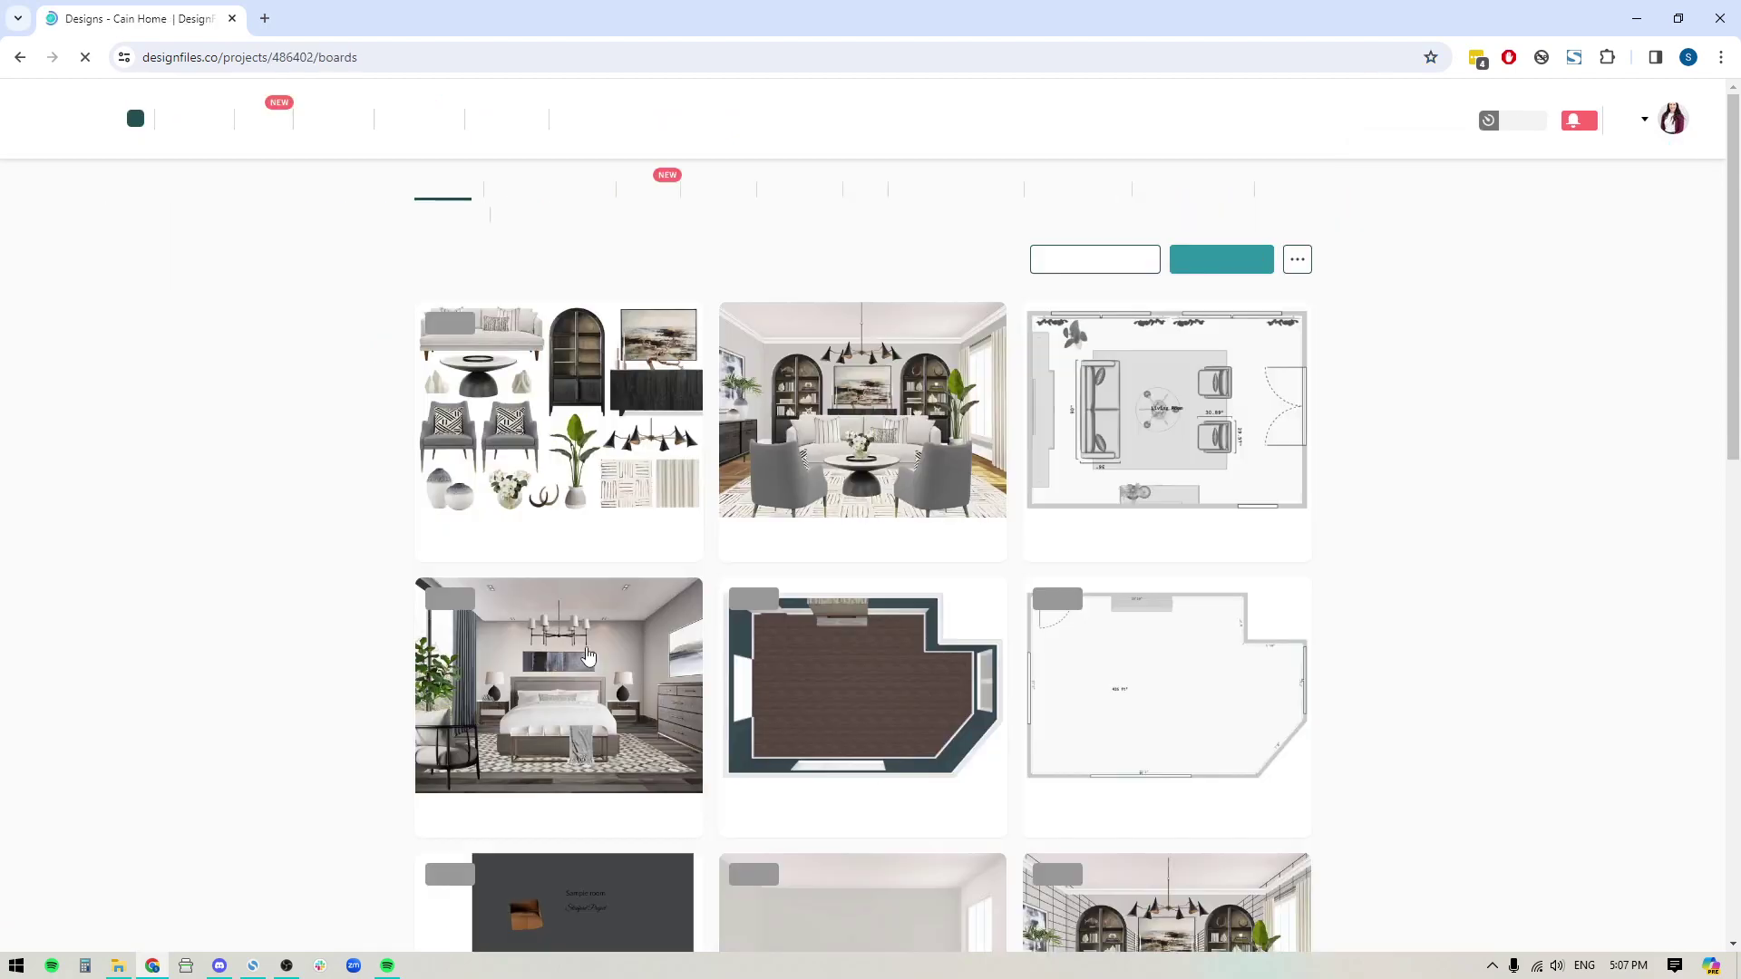
pyautogui.moveTo(587, 654)
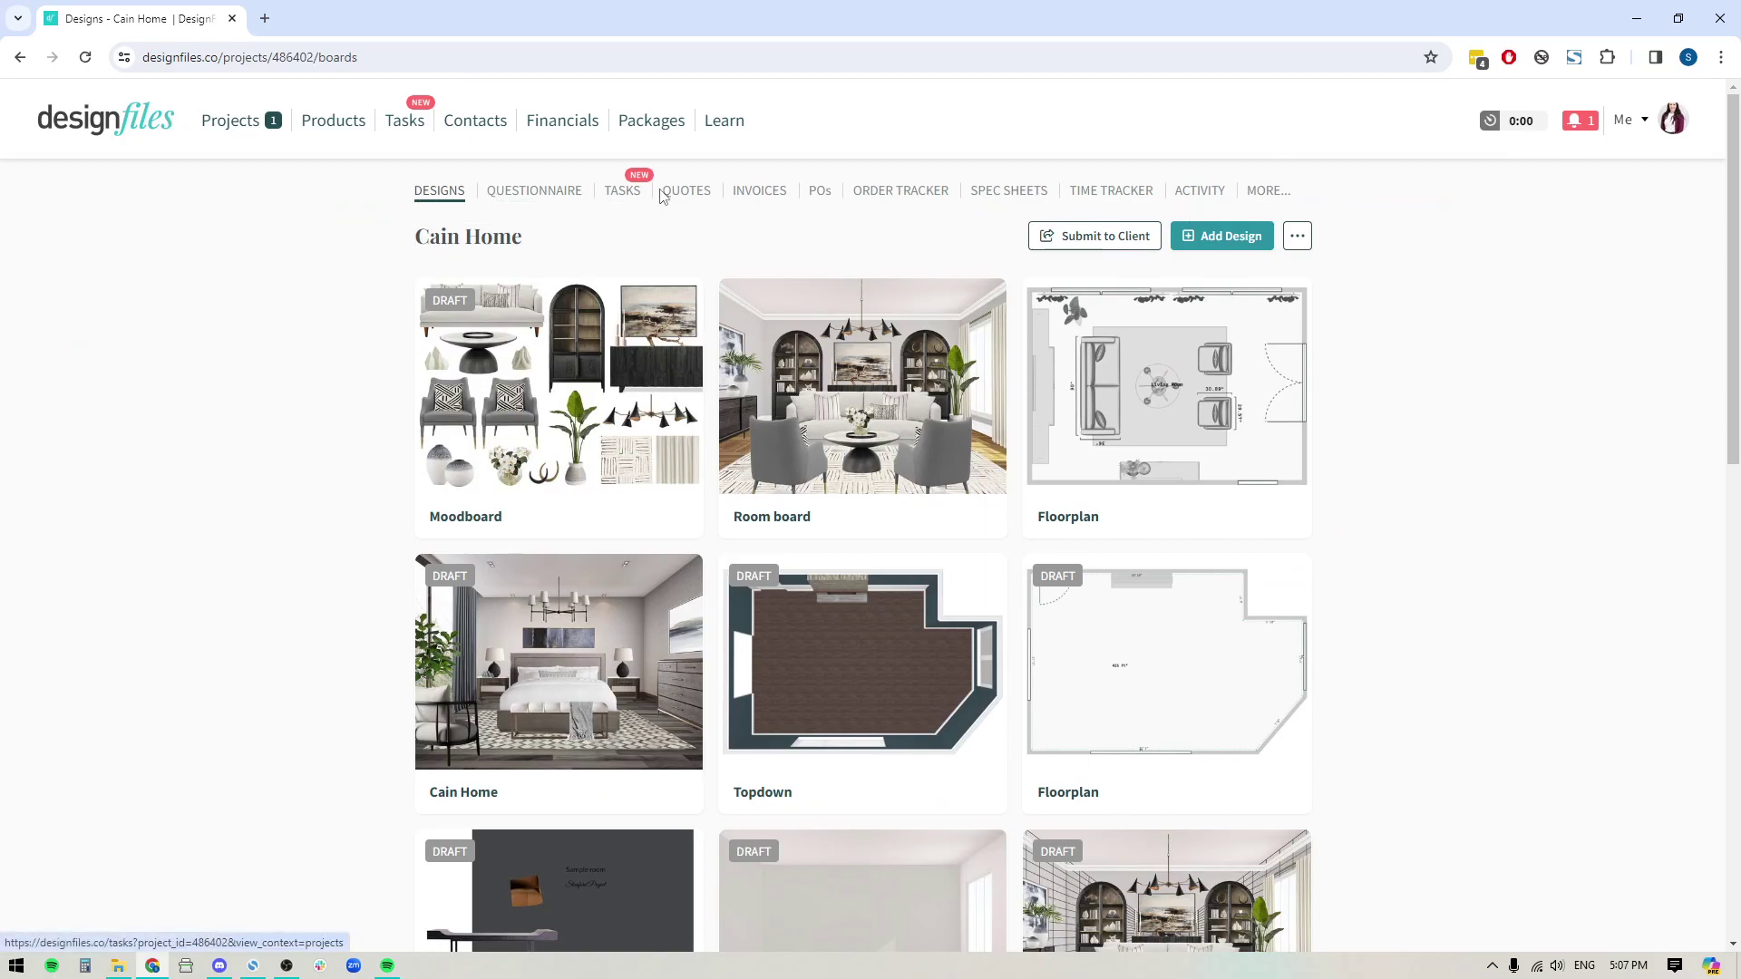
pyautogui.click(1104, 194)
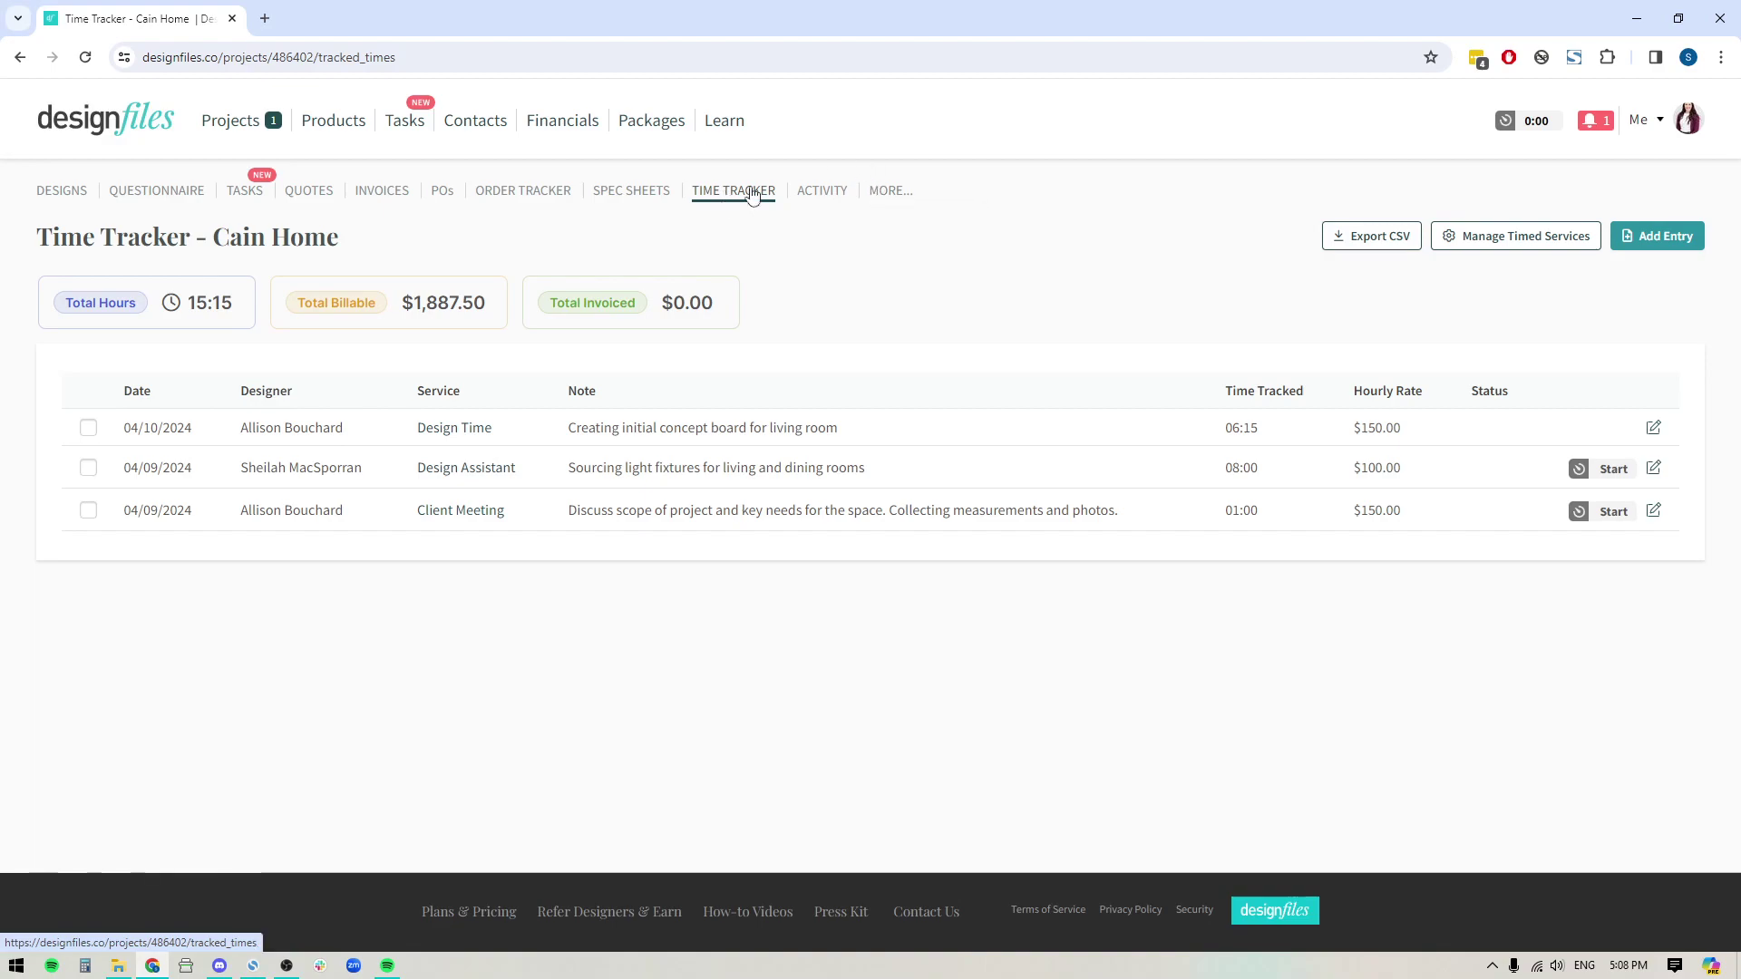
# Start a manual timer entry with Client Meeting as service, then discard it without saving.
pyautogui.click(1650, 243)
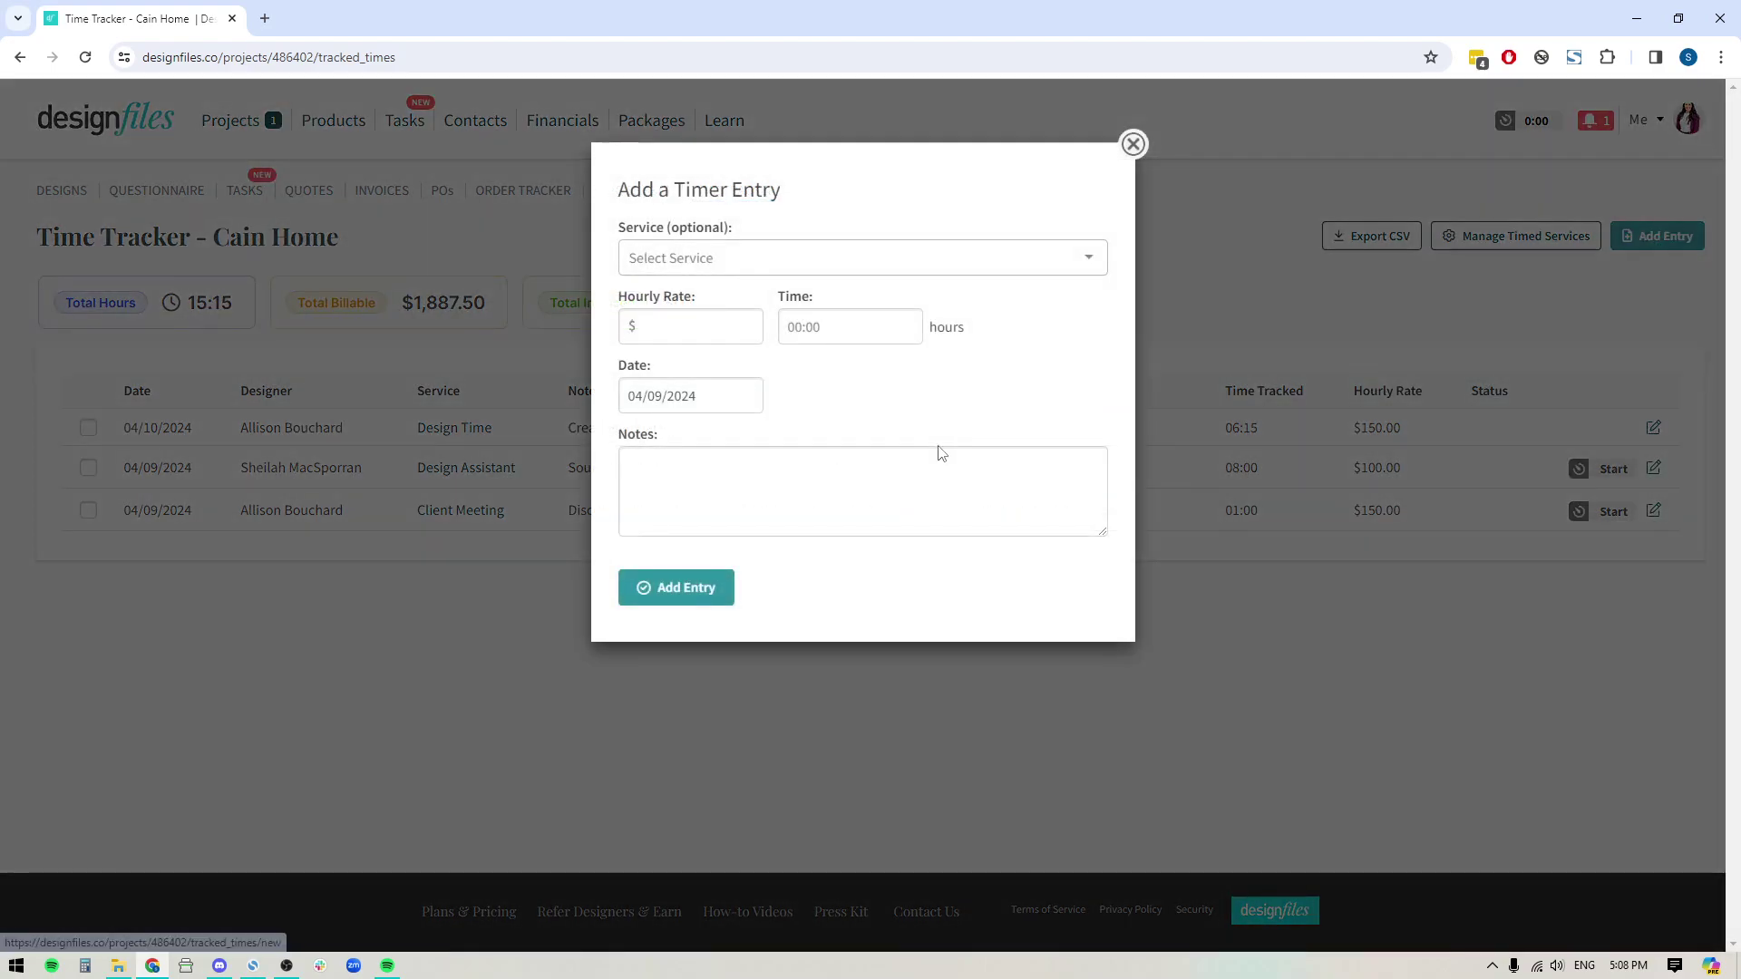
pyautogui.click(703, 257)
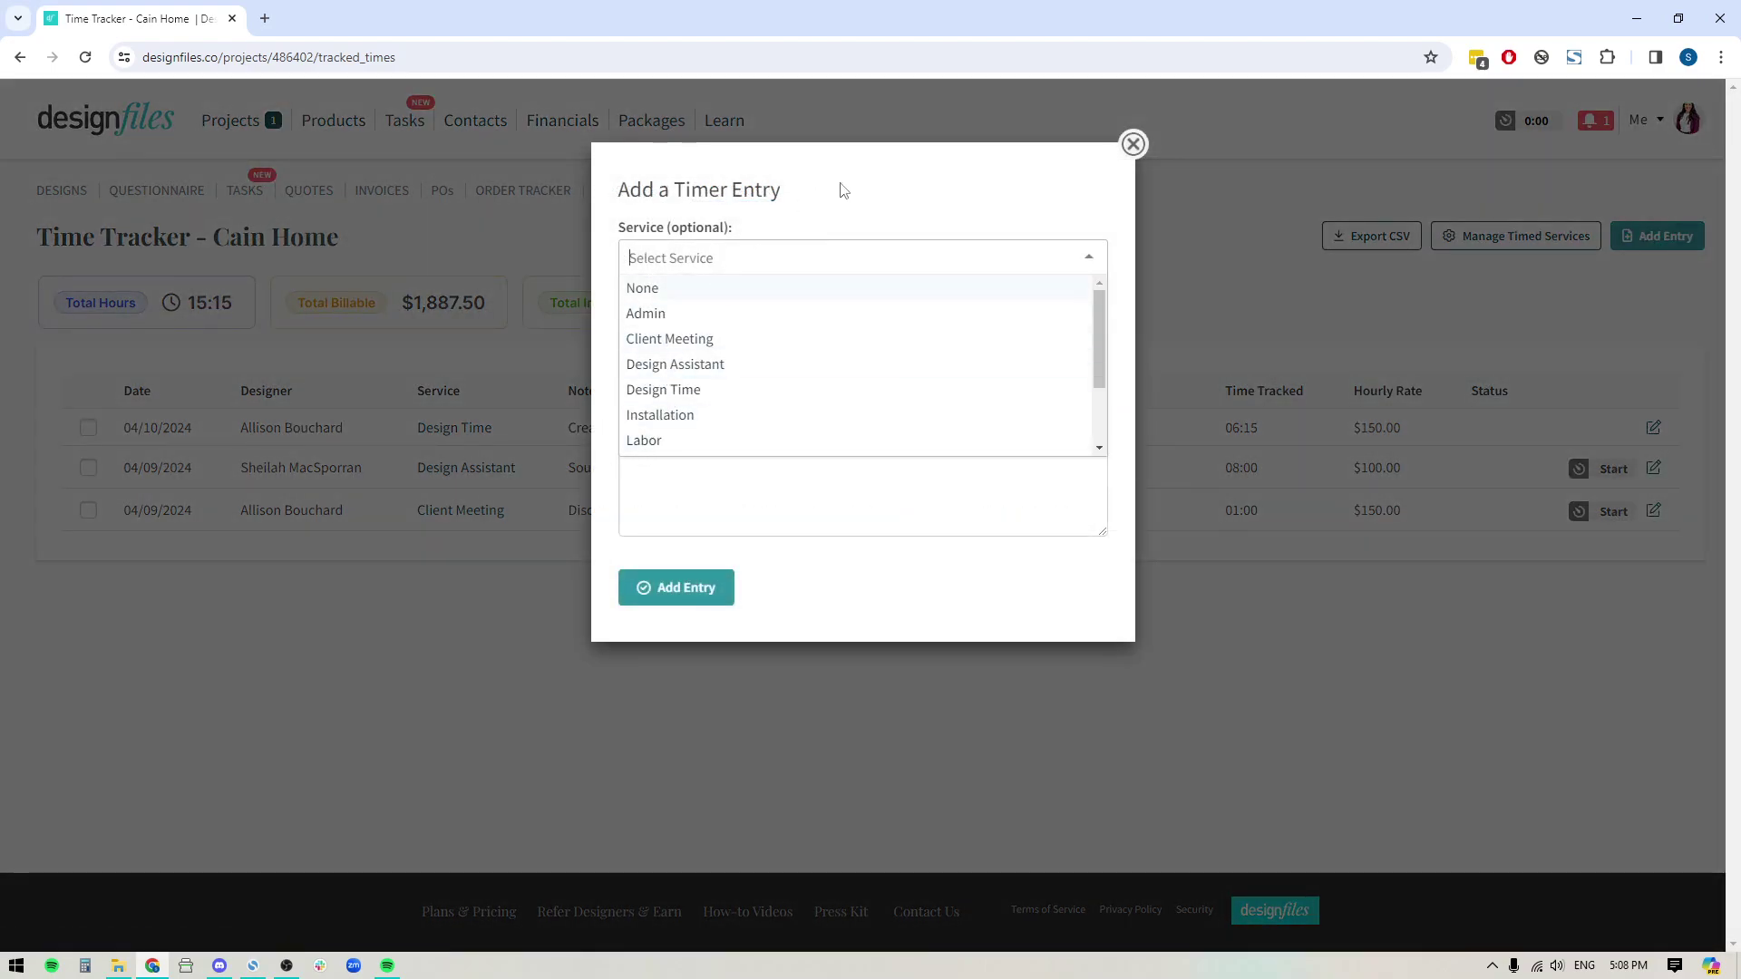
pyautogui.click(851, 245)
pyautogui.click(732, 263)
pyautogui.click(680, 342)
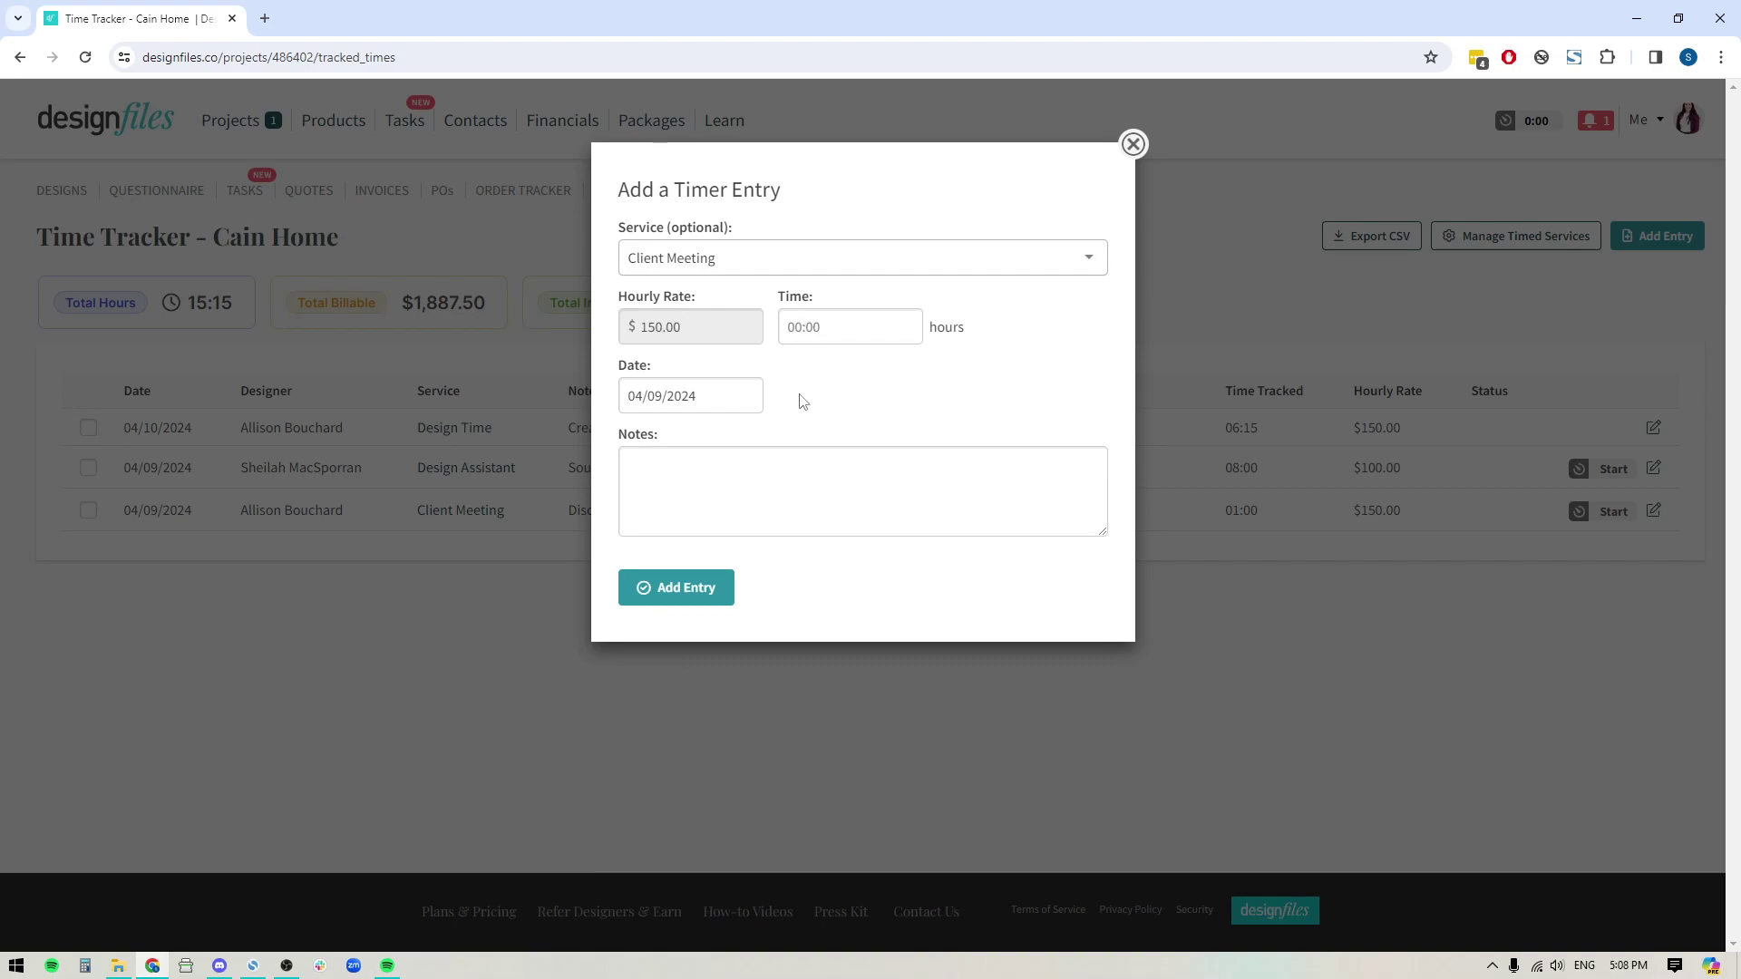
pyautogui.click(700, 399)
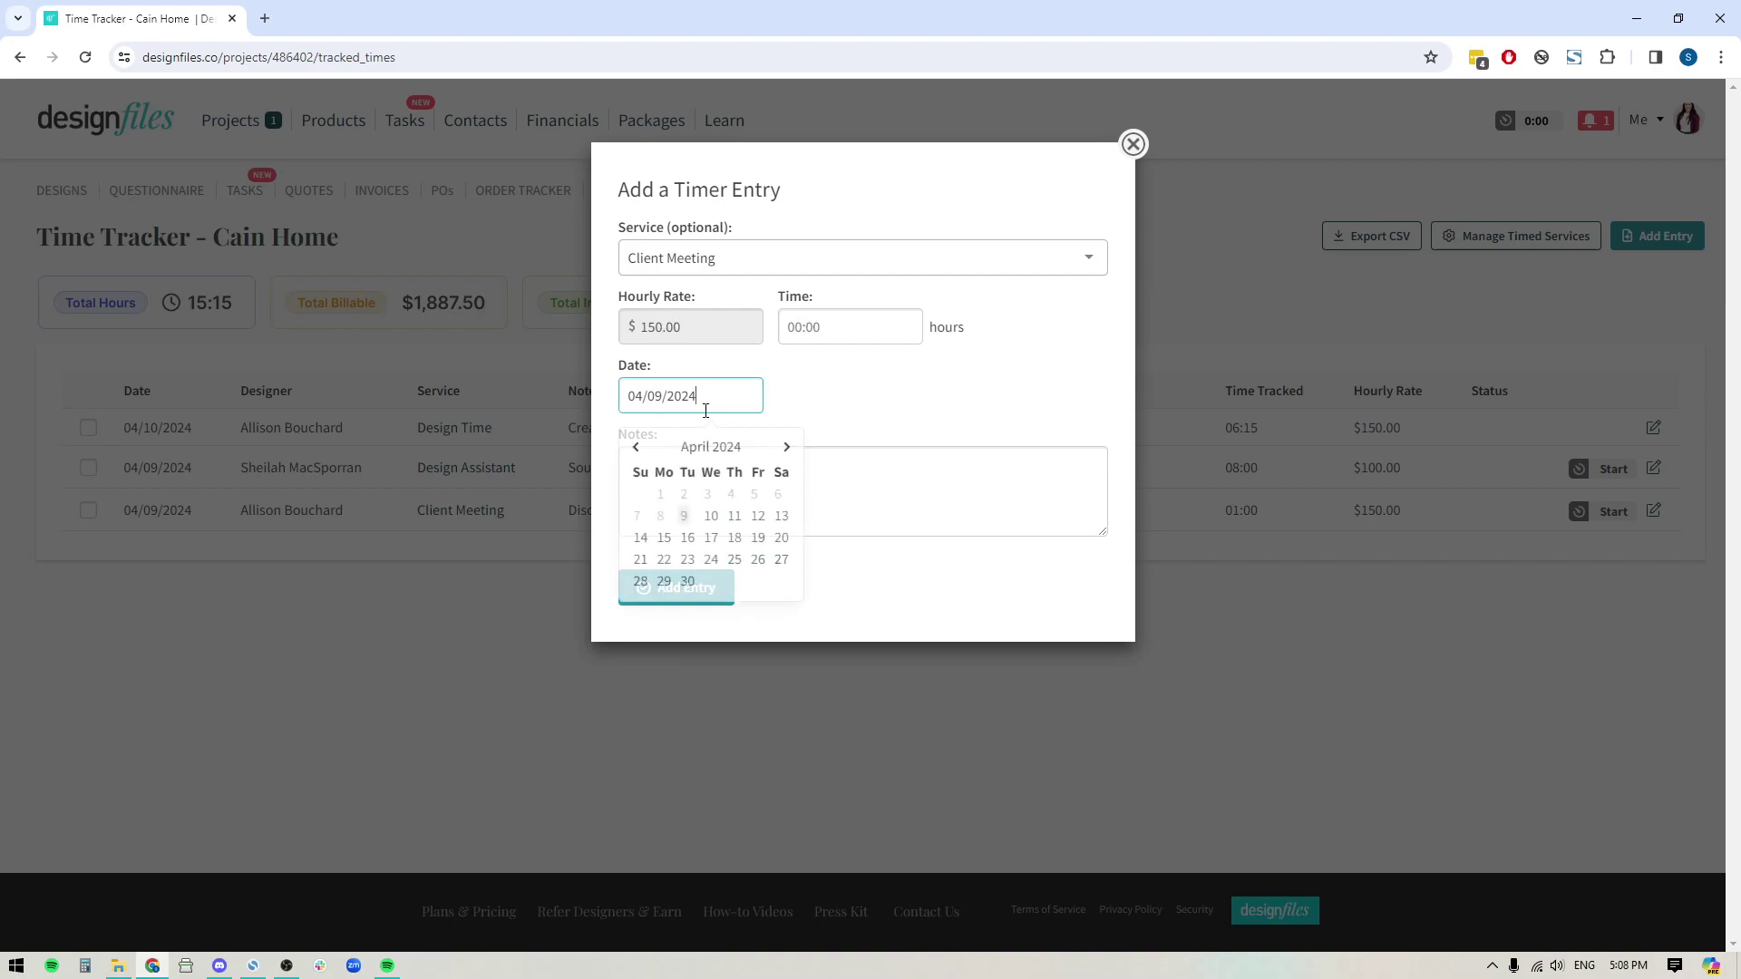
pyautogui.click(886, 366)
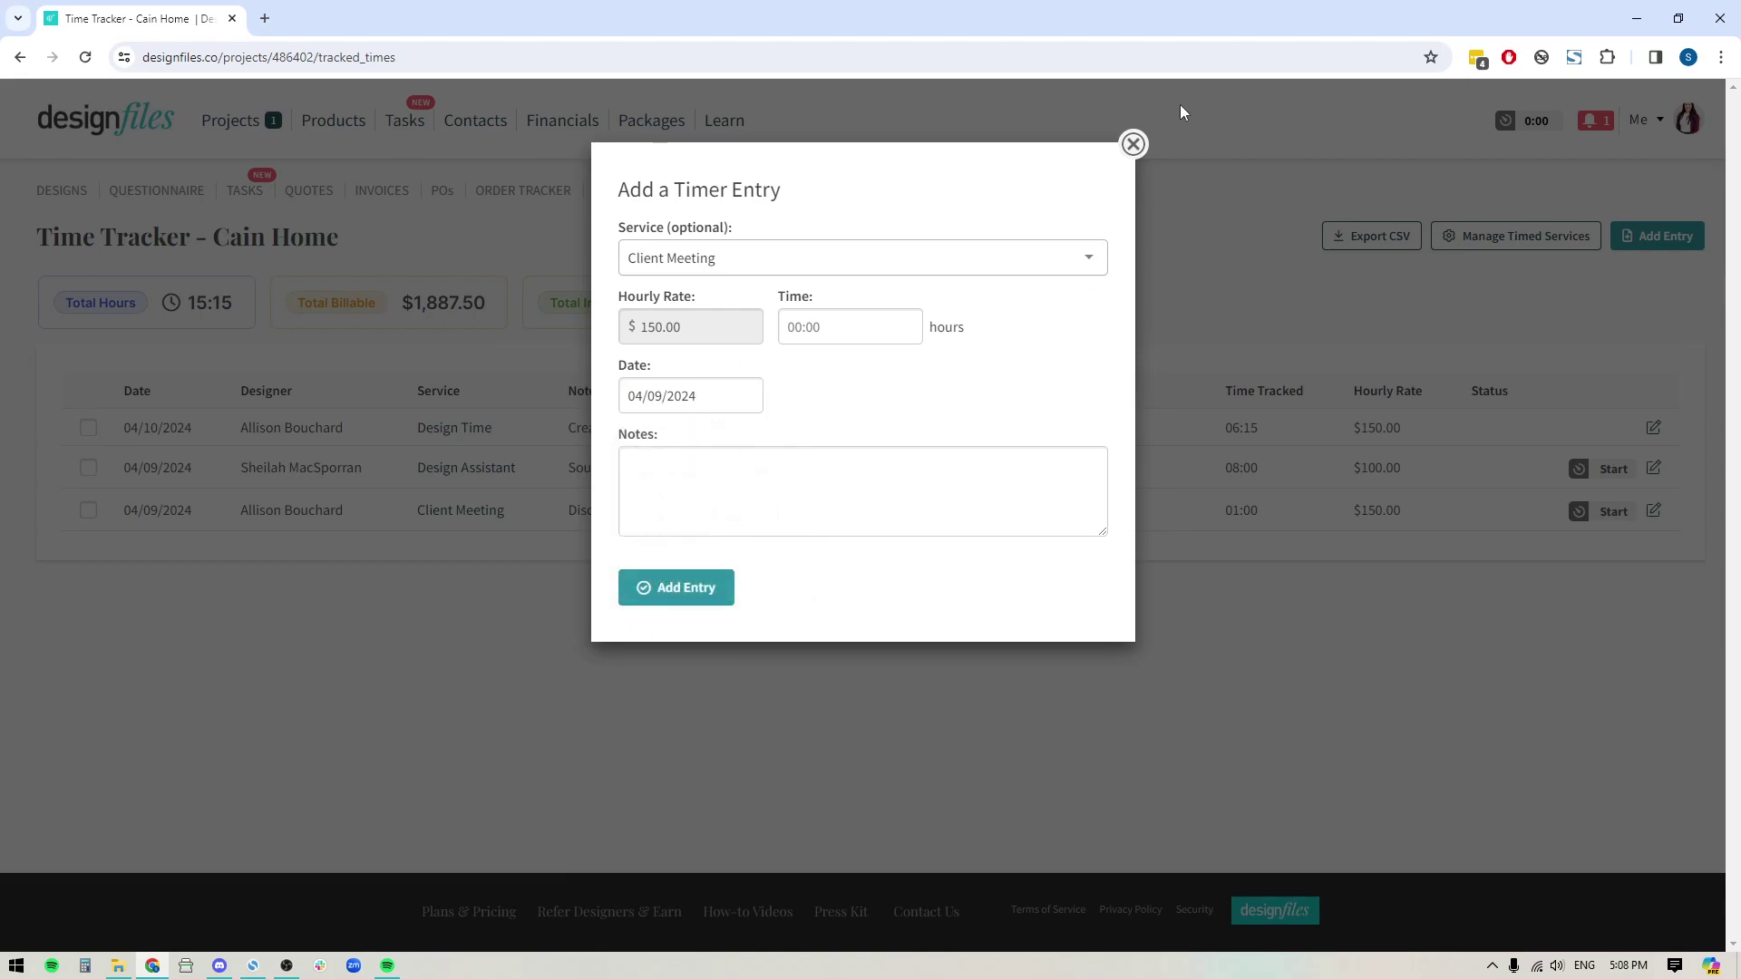
pyautogui.click(1132, 144)
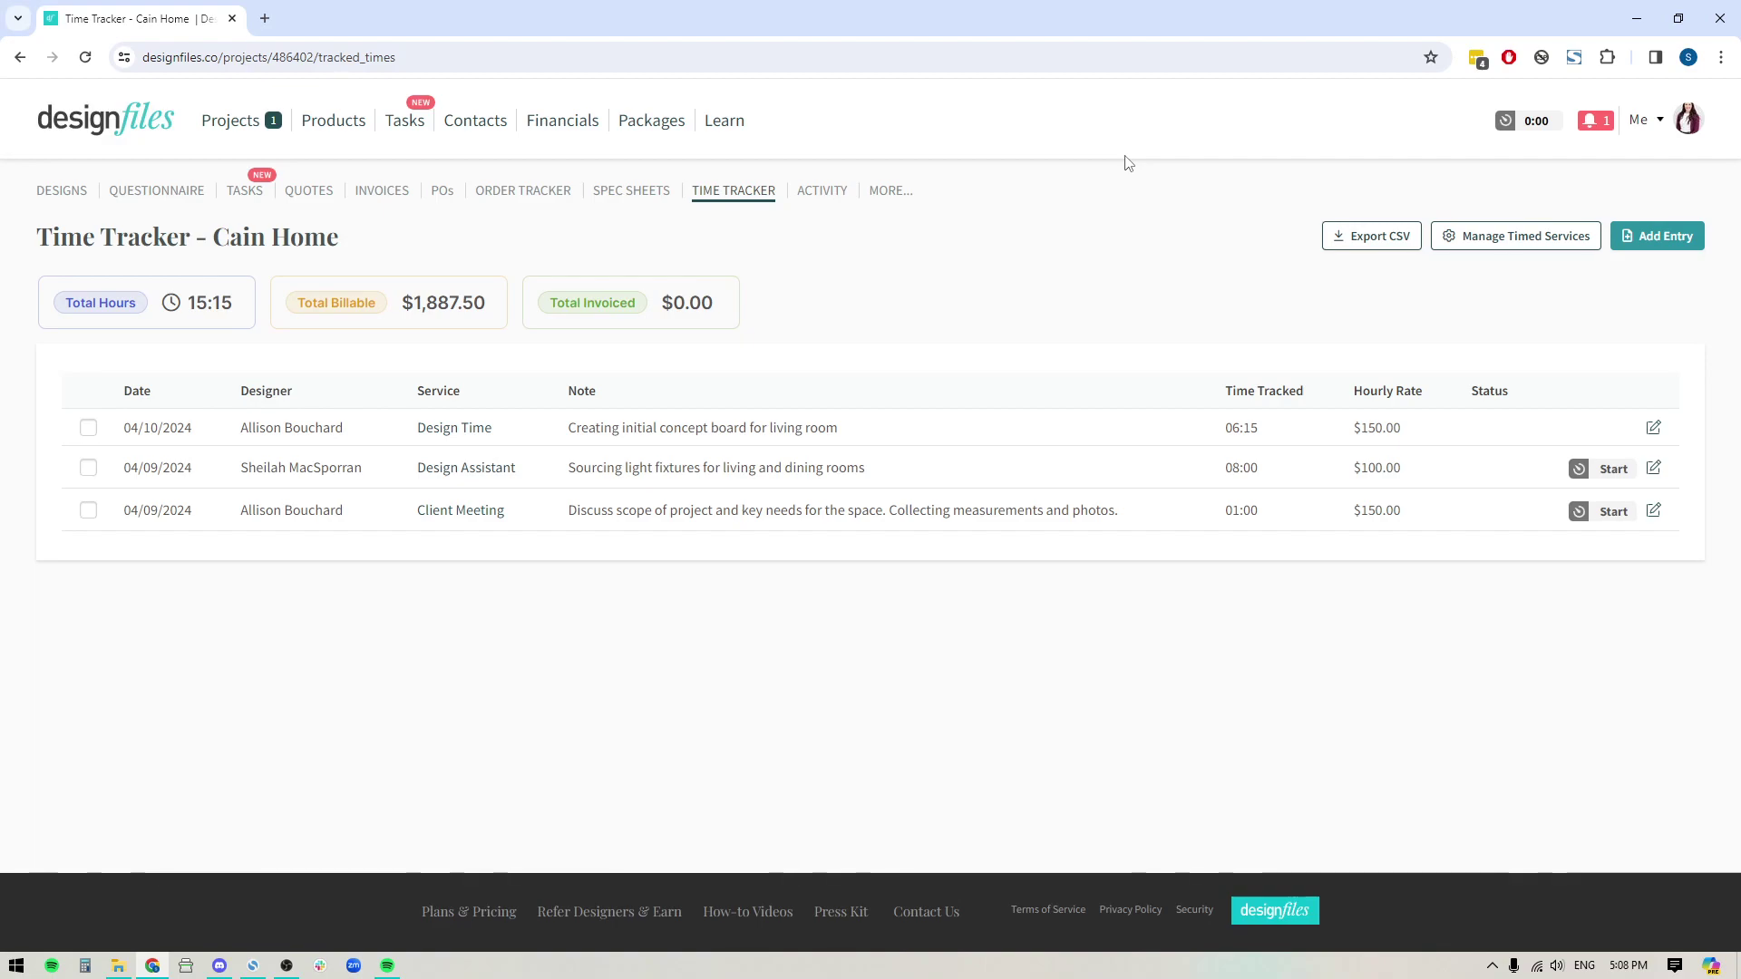
# Create invoice 0343 for Cain Home from the project's Invoices list.
pyautogui.click(382, 196)
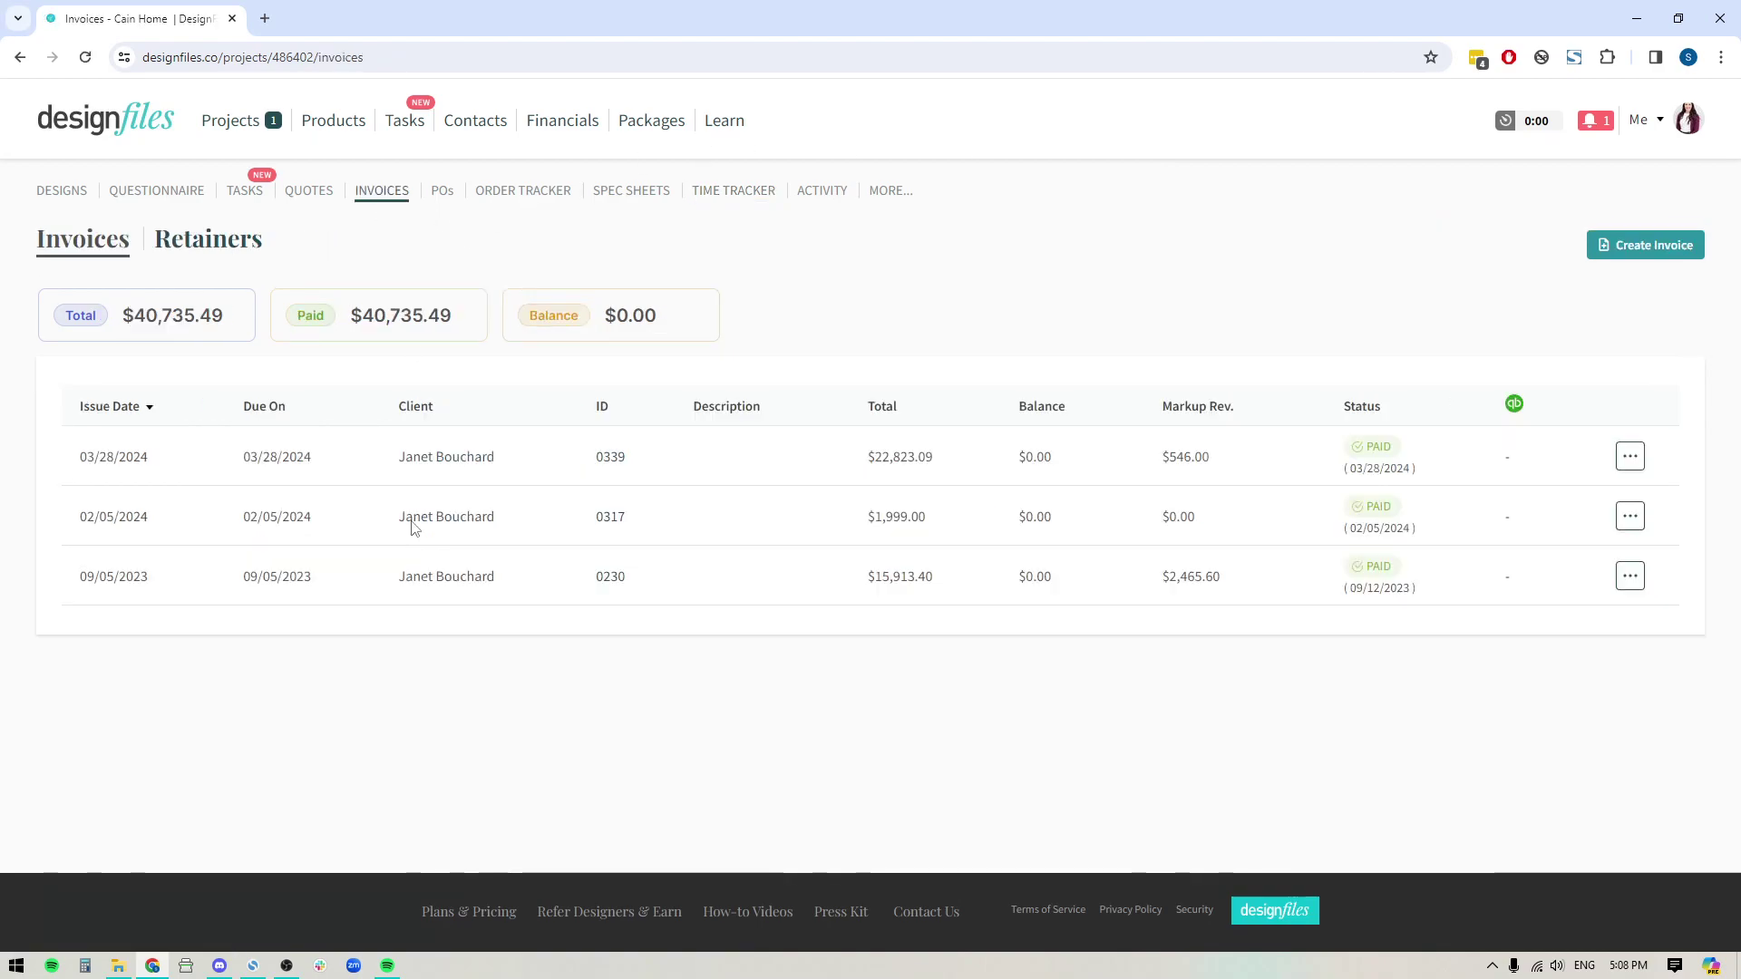
pyautogui.click(1651, 249)
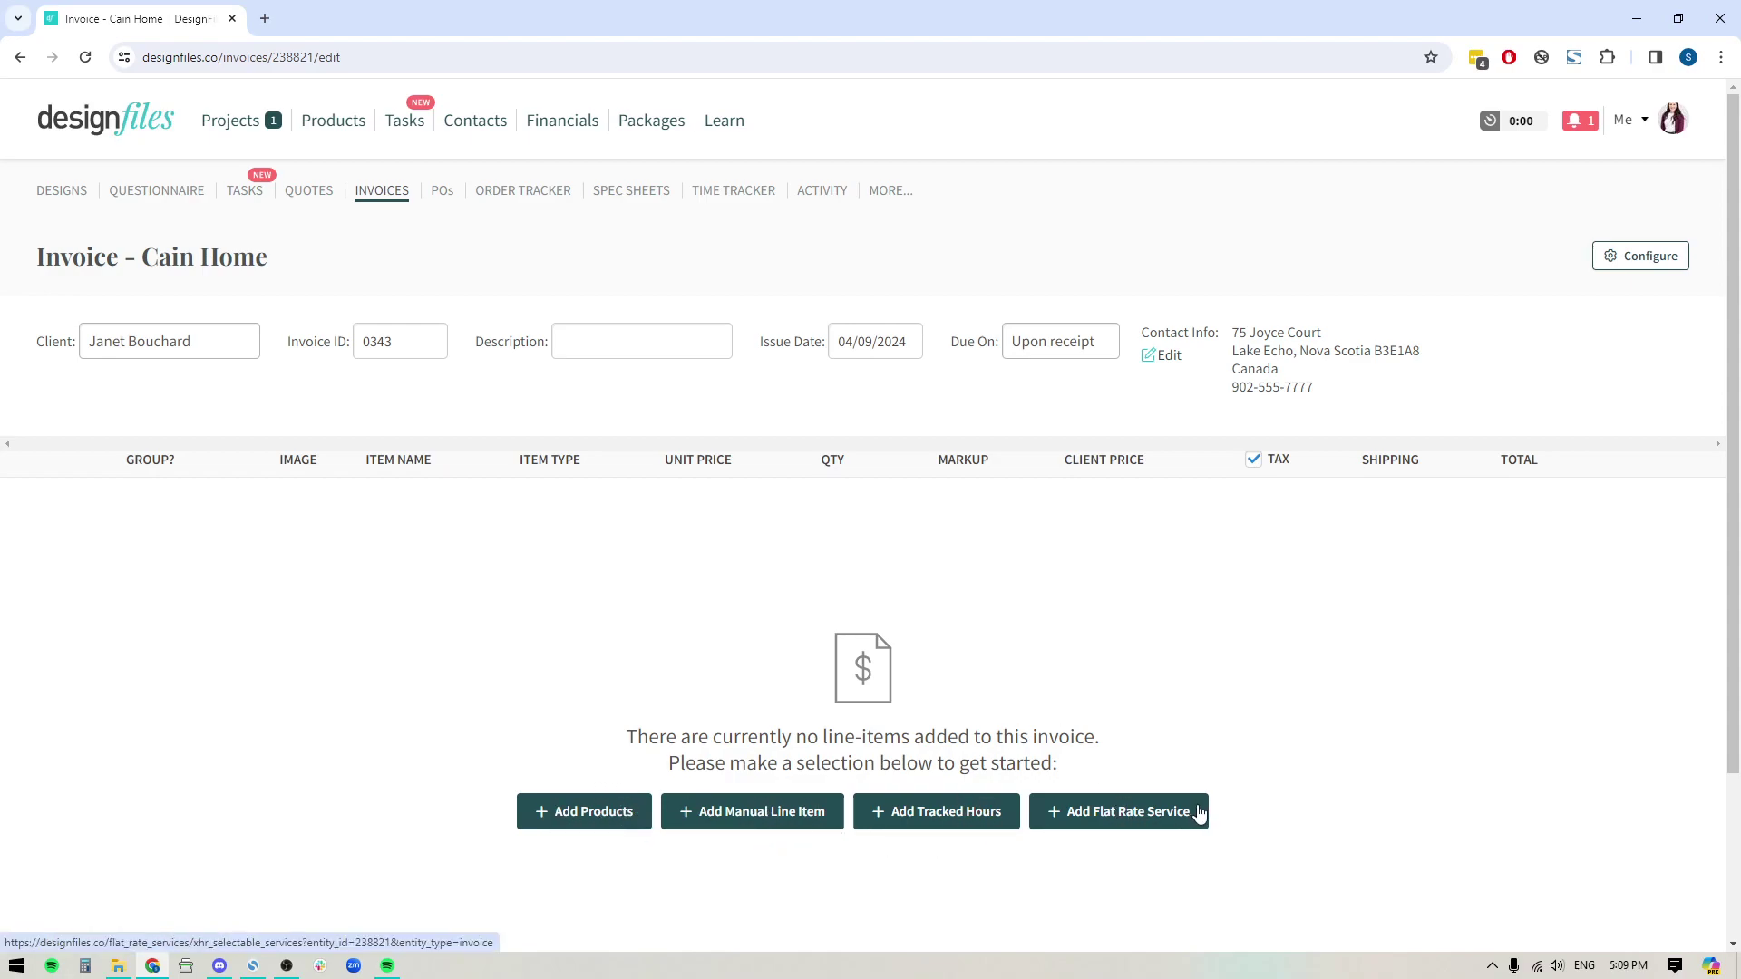
# Add all uninvoiced tracked hours from this project to the invoice as line items.
pyautogui.click(930, 812)
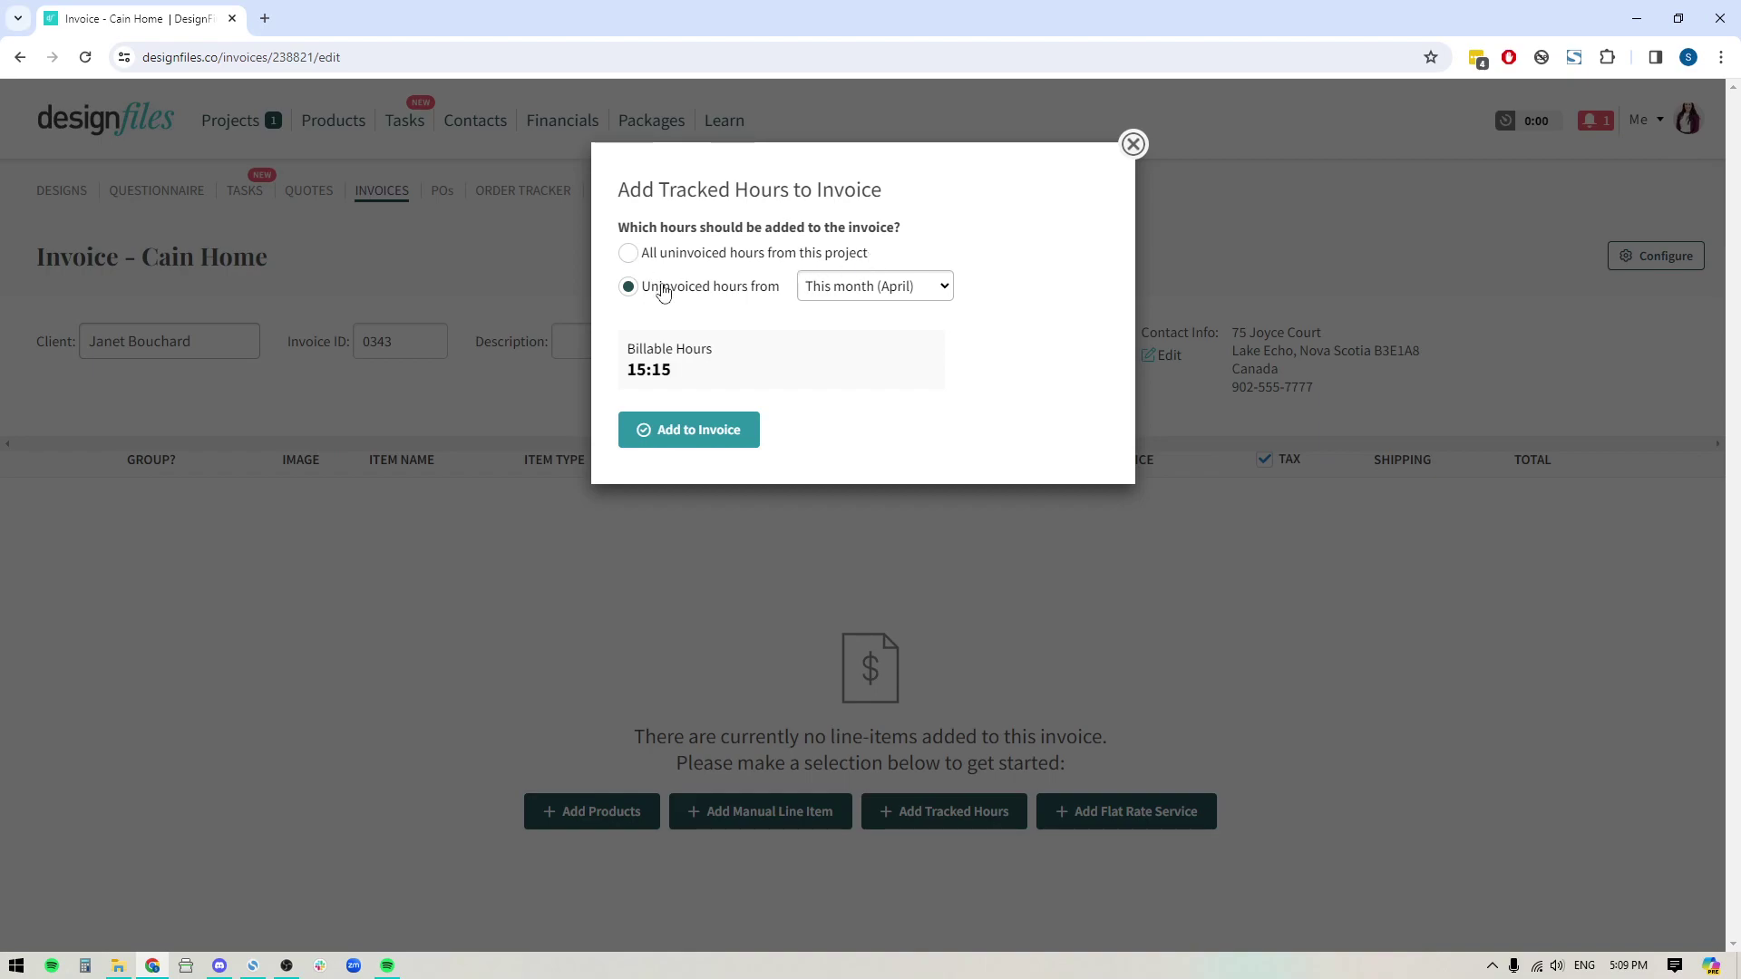
pyautogui.click(864, 288)
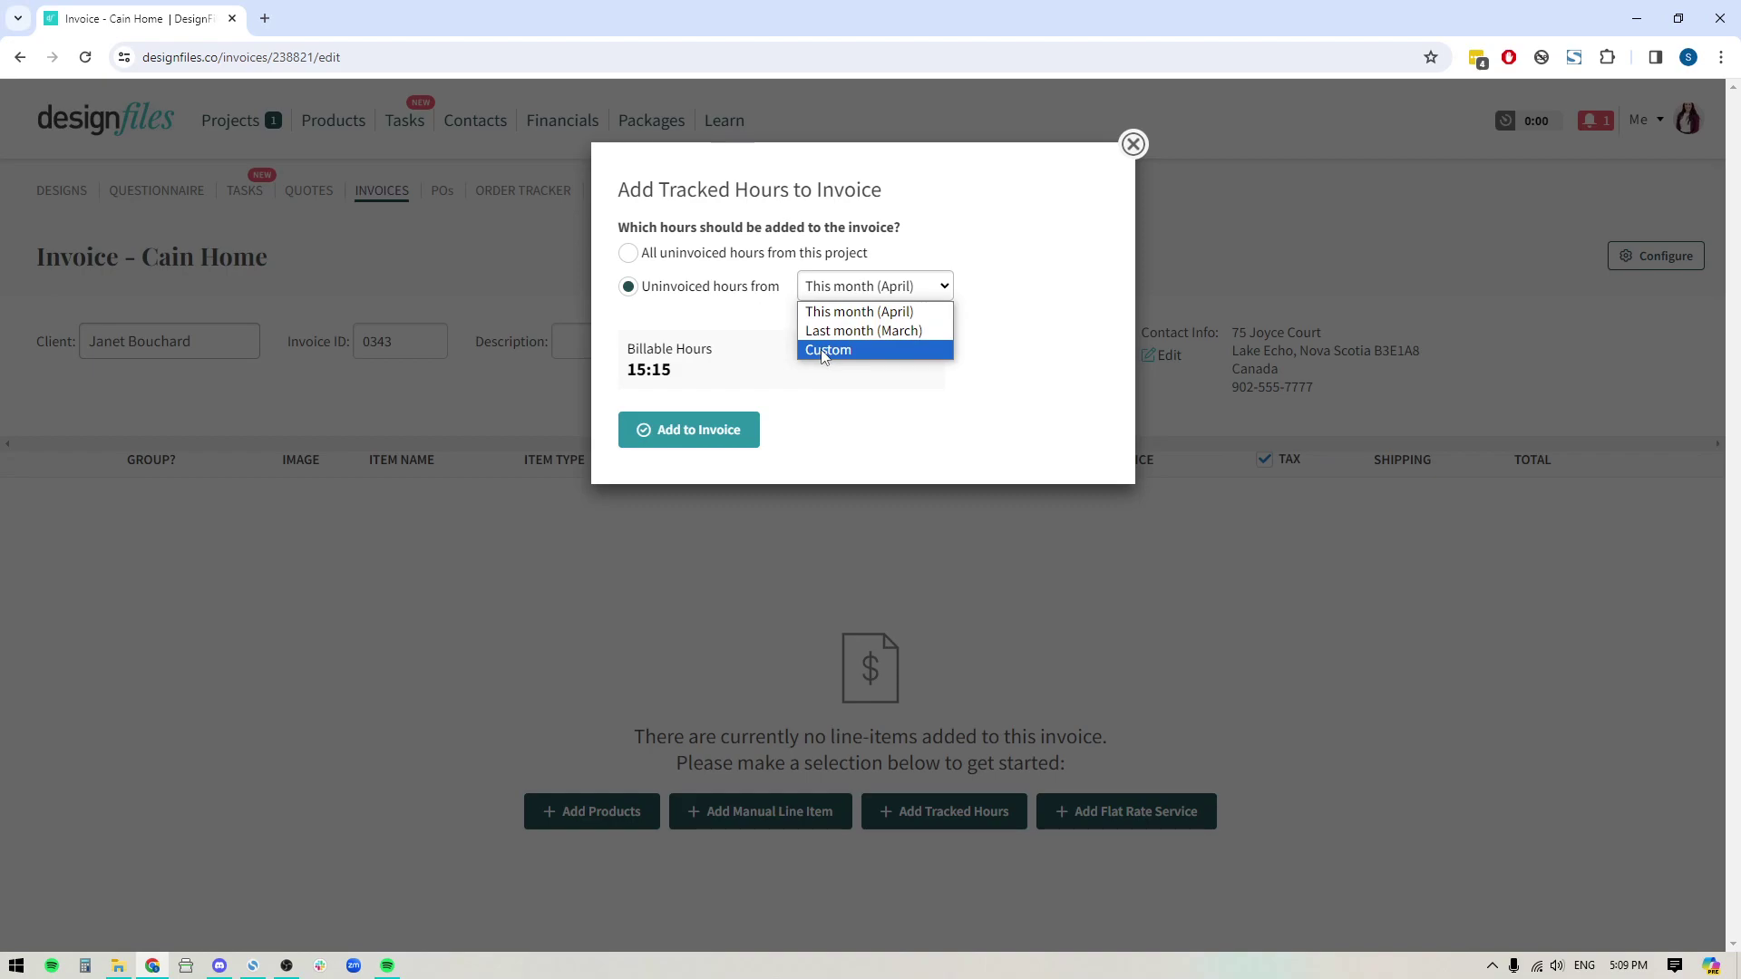
pyautogui.click(628, 254)
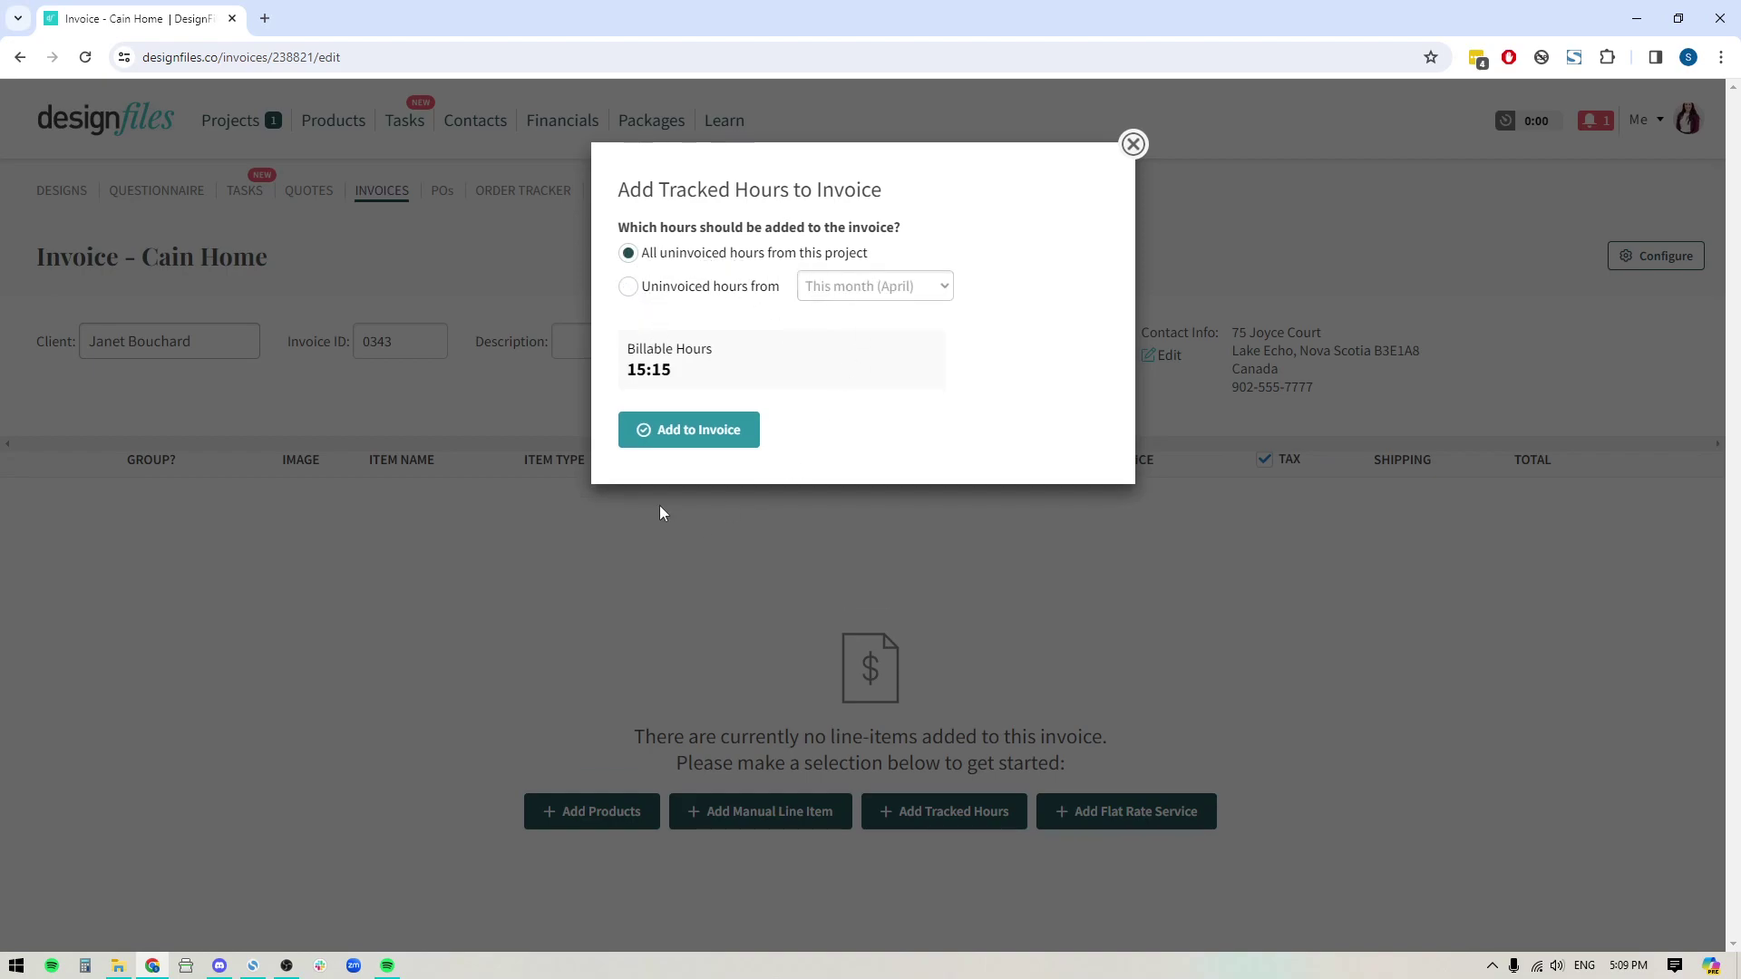
pyautogui.click(696, 433)
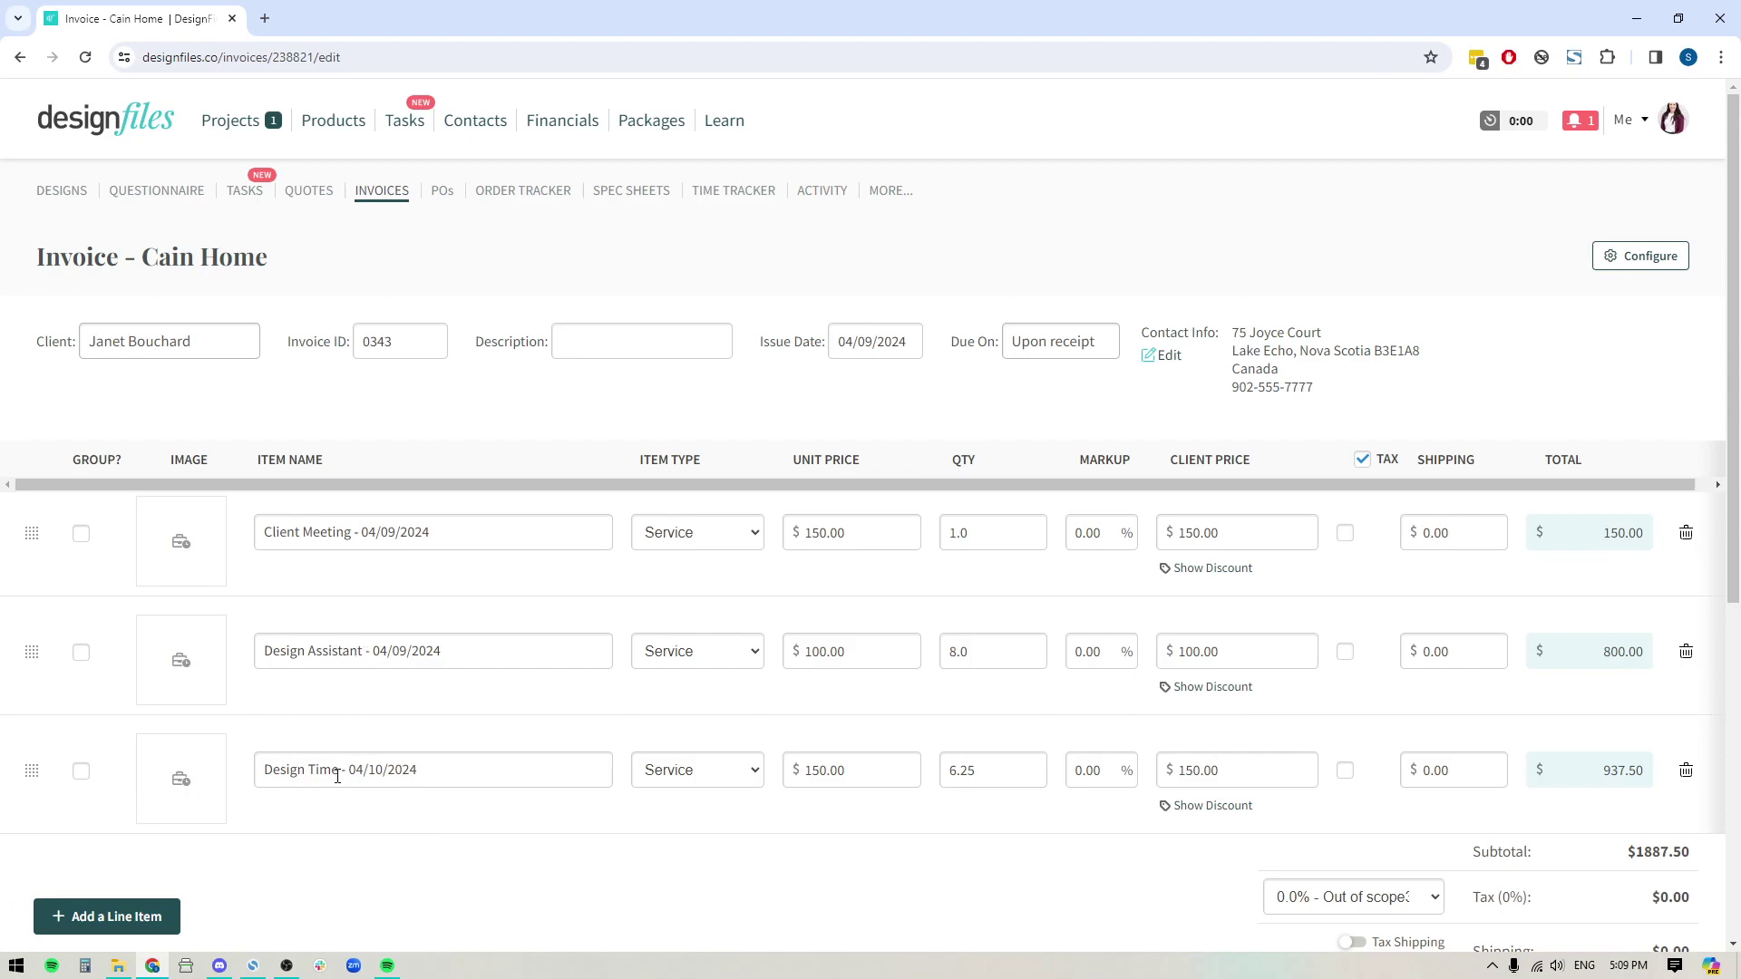
# Highlight 'Design Time' in the third line item's name.
pyautogui.moveTo(337, 776); pyautogui.dragTo(255, 776)
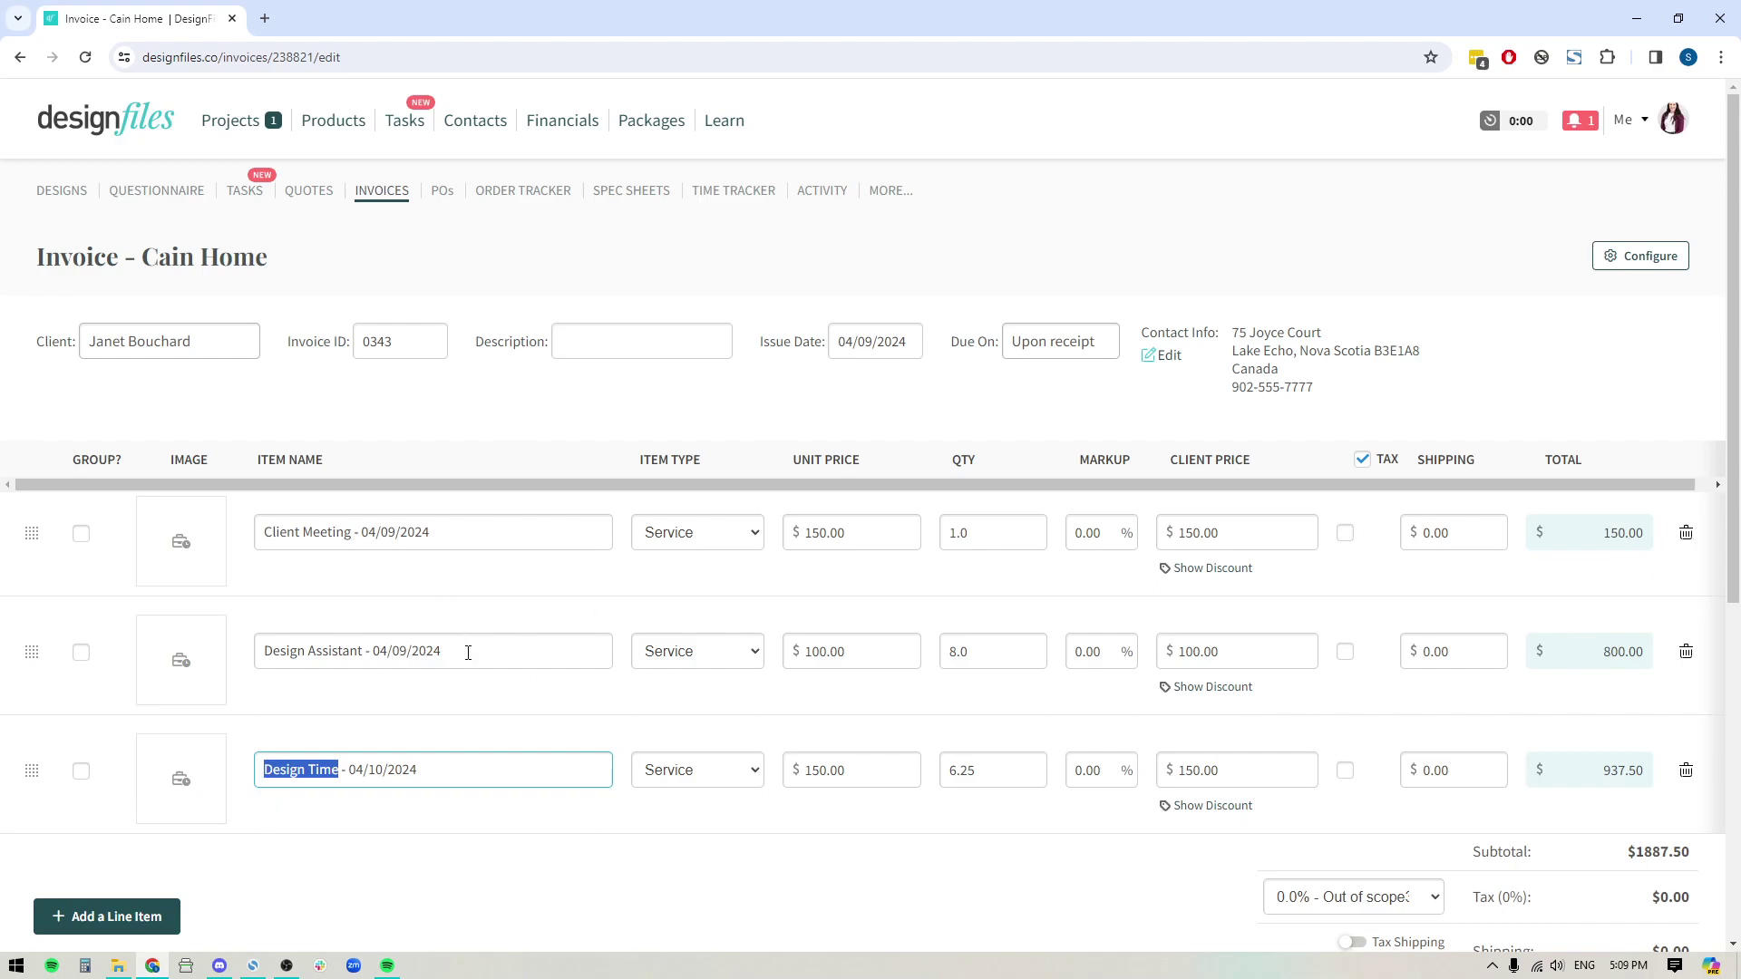
# Enable the Item Notes field in the invoice configuration and save the change.
pyautogui.click(1624, 264)
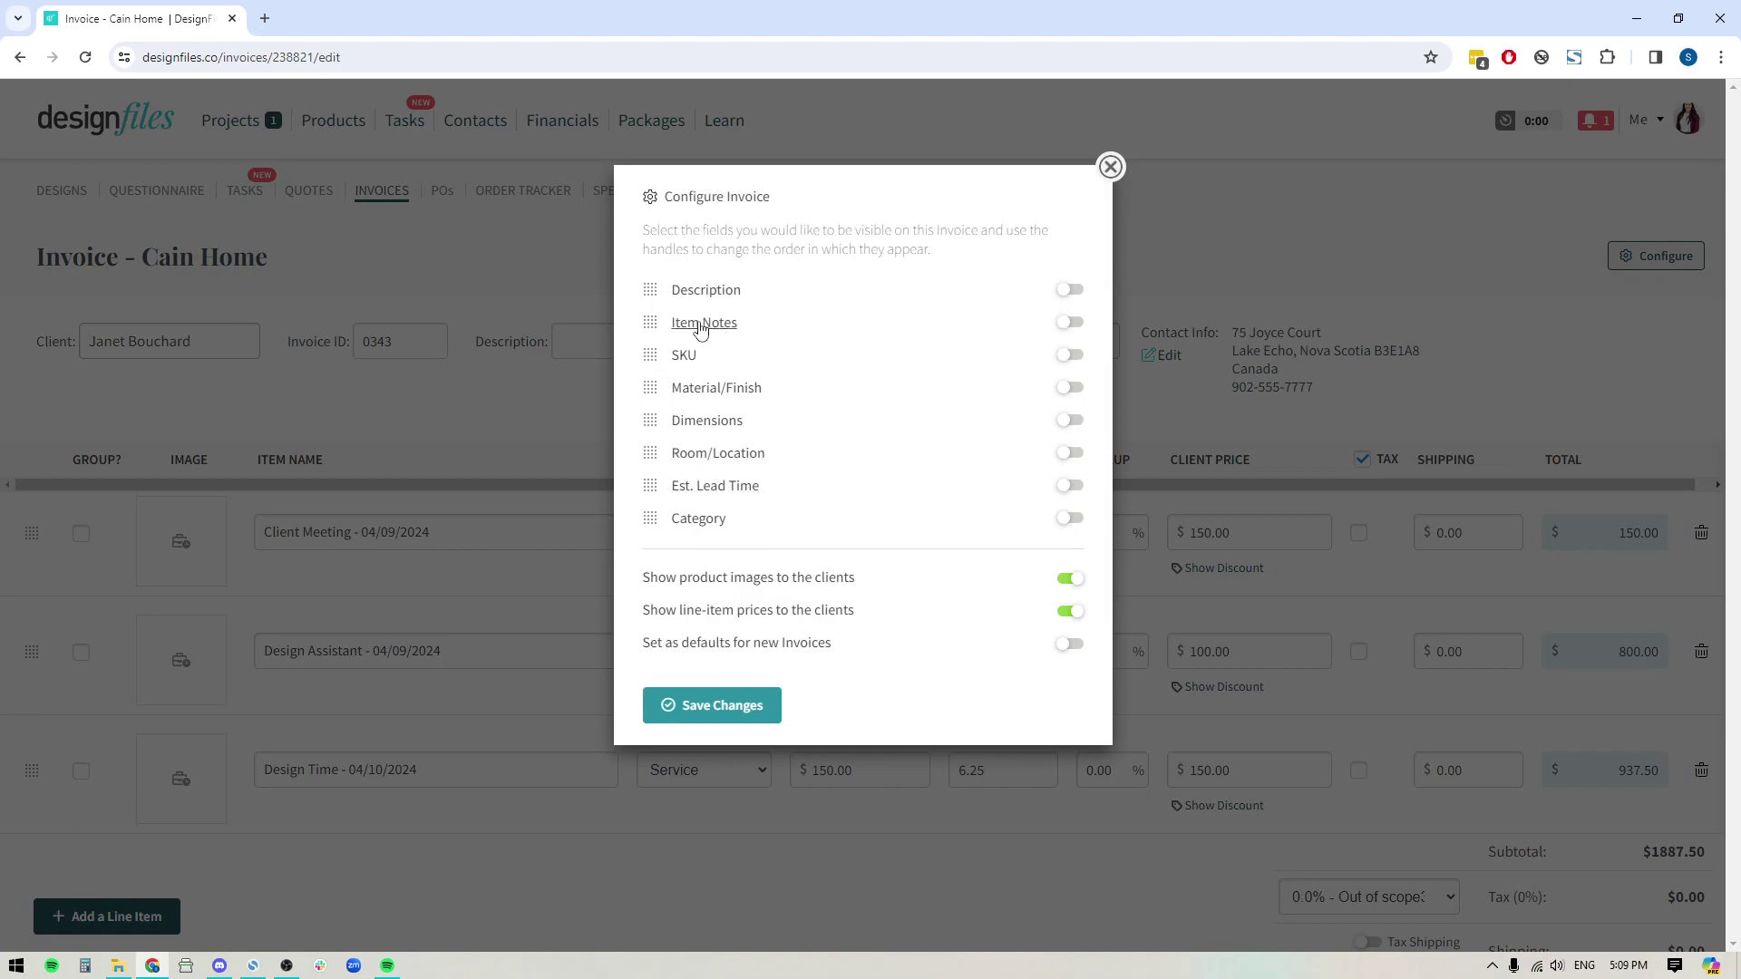
pyautogui.click(1071, 324)
pyautogui.click(698, 706)
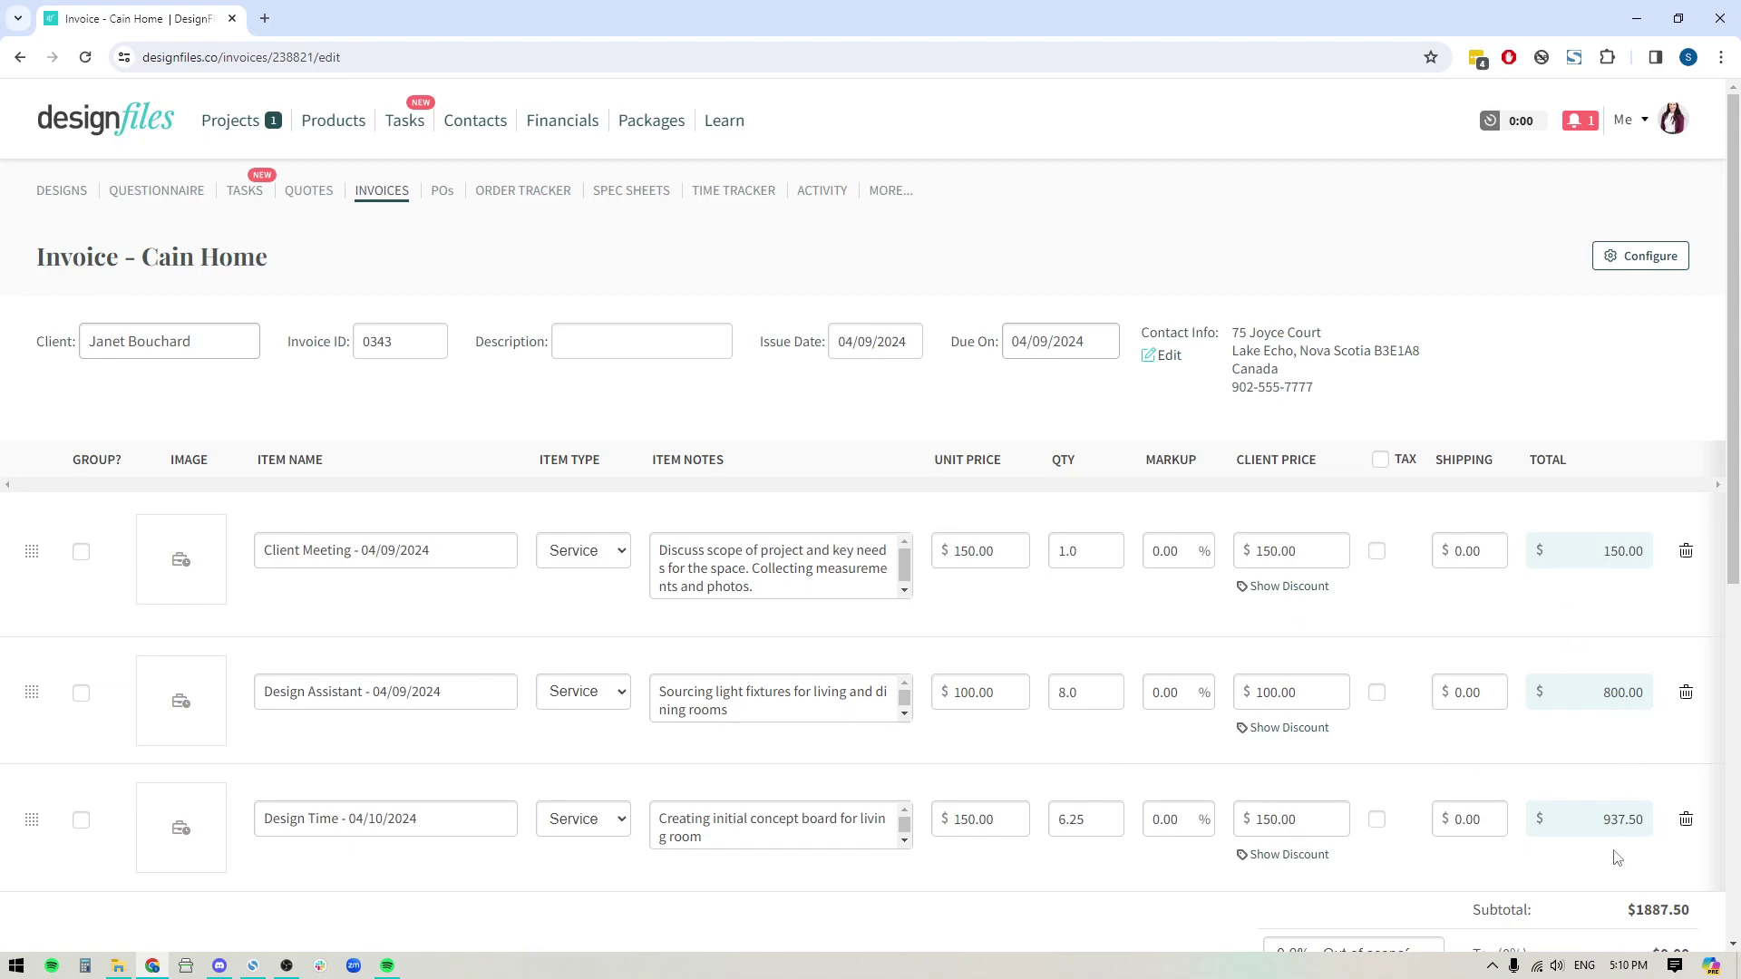
# Save invoice 0343 as a draft and review its preview with item notes, totalling $1,887.50.
pyautogui.scroll(-6, 1605, 816)
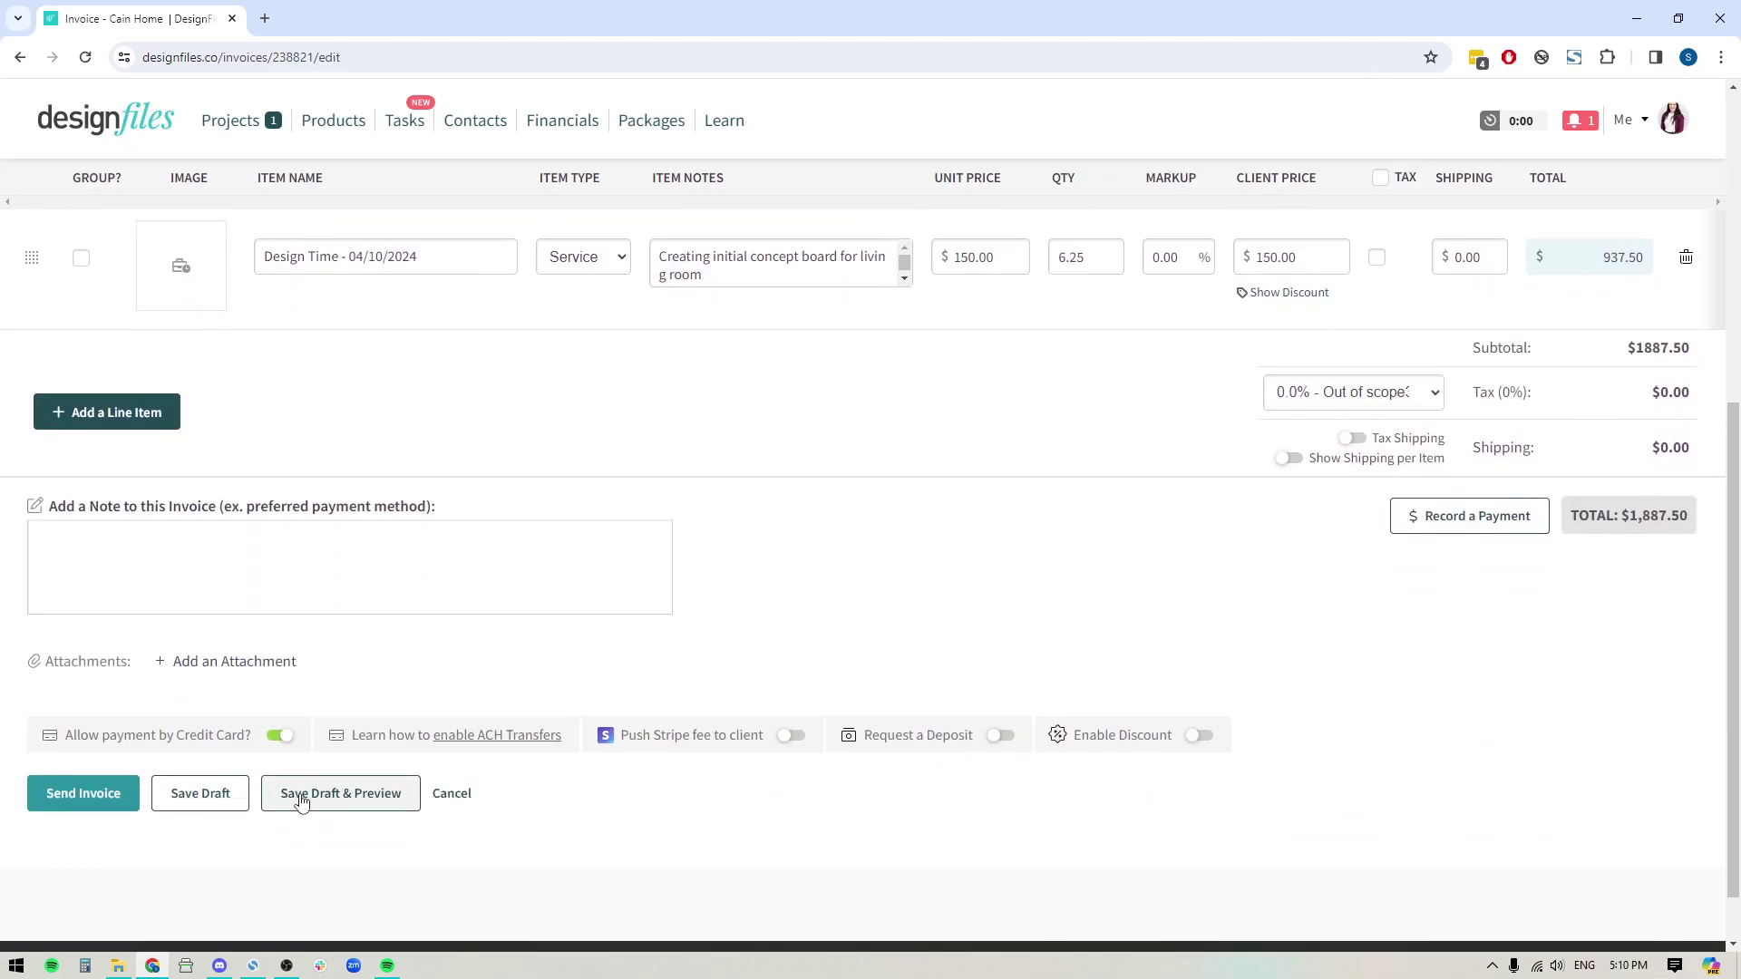
pyautogui.click(334, 793)
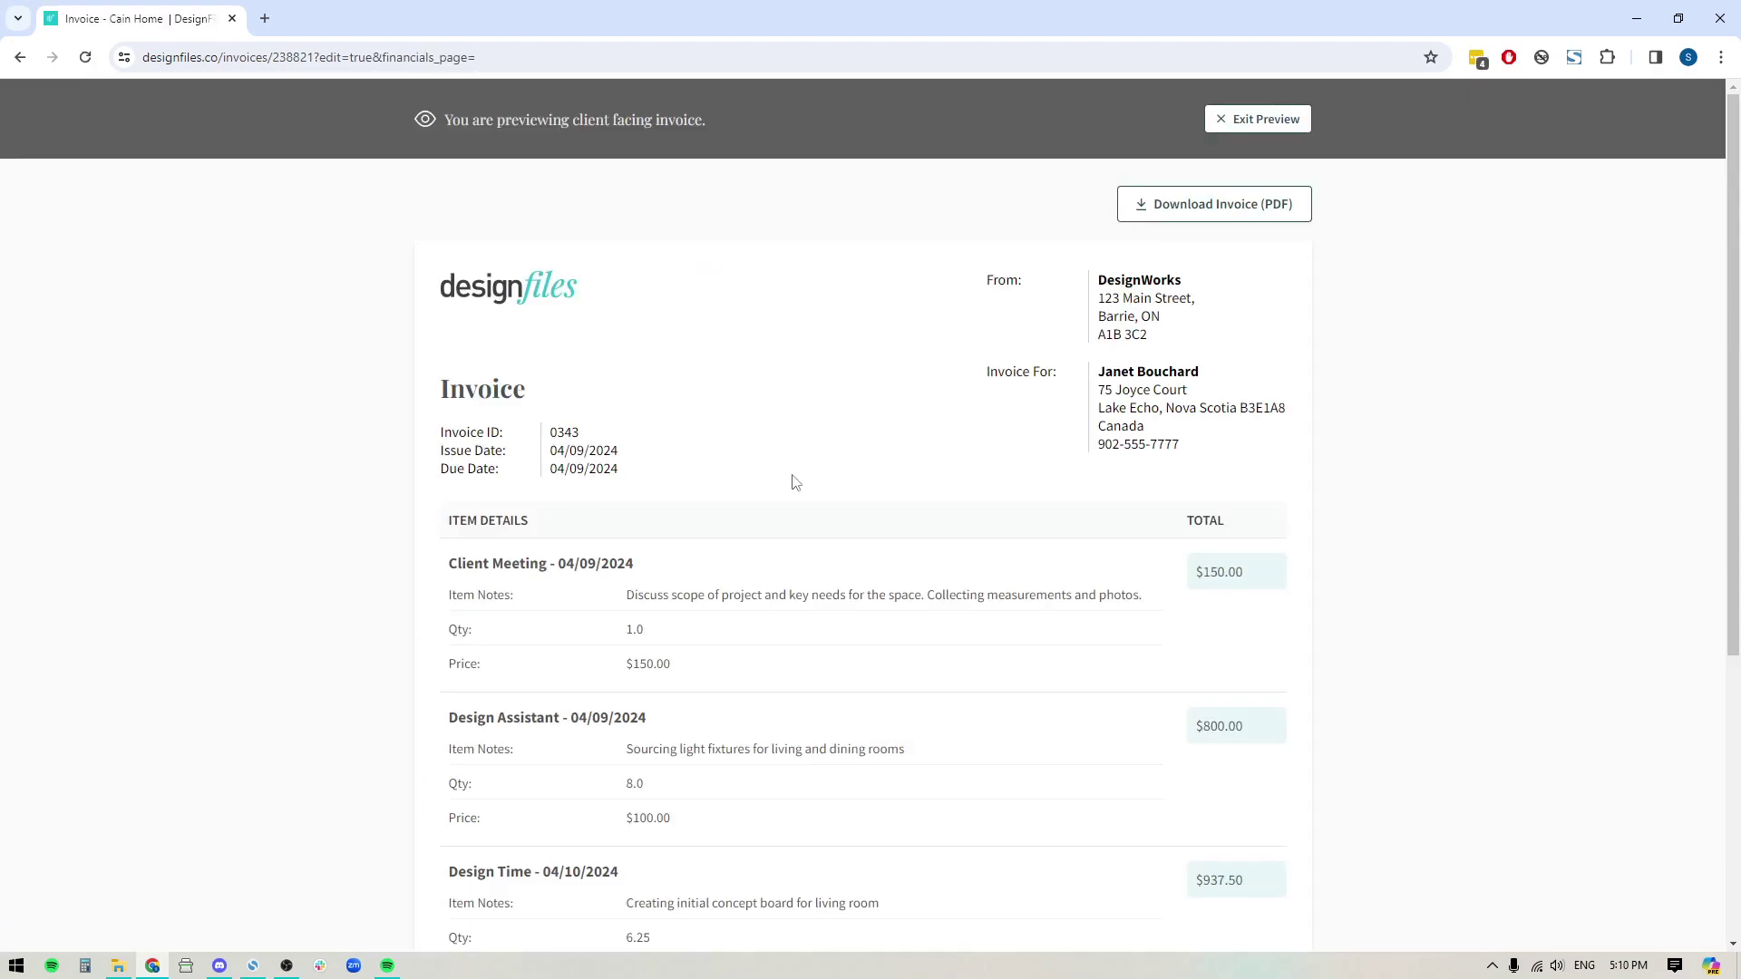
pyautogui.scroll(-2, 966, 651)
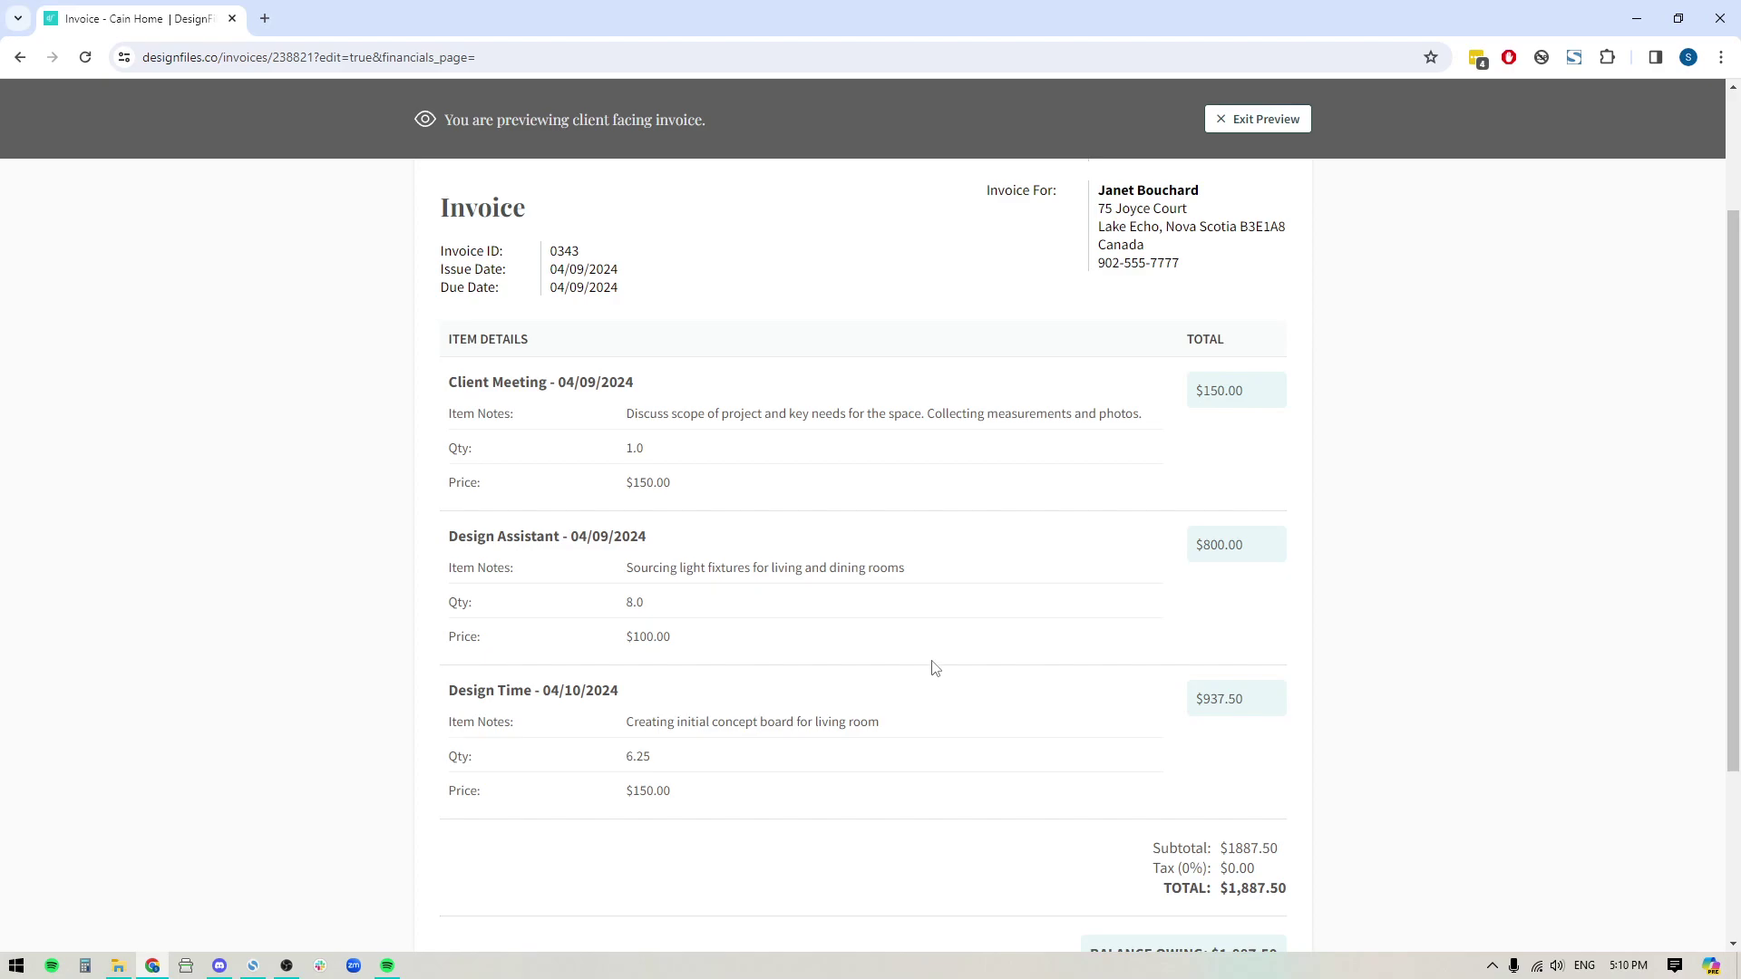
# Exit the invoice preview and go to My Team settings showing the Admin and Manager members.
pyautogui.click(1244, 126)
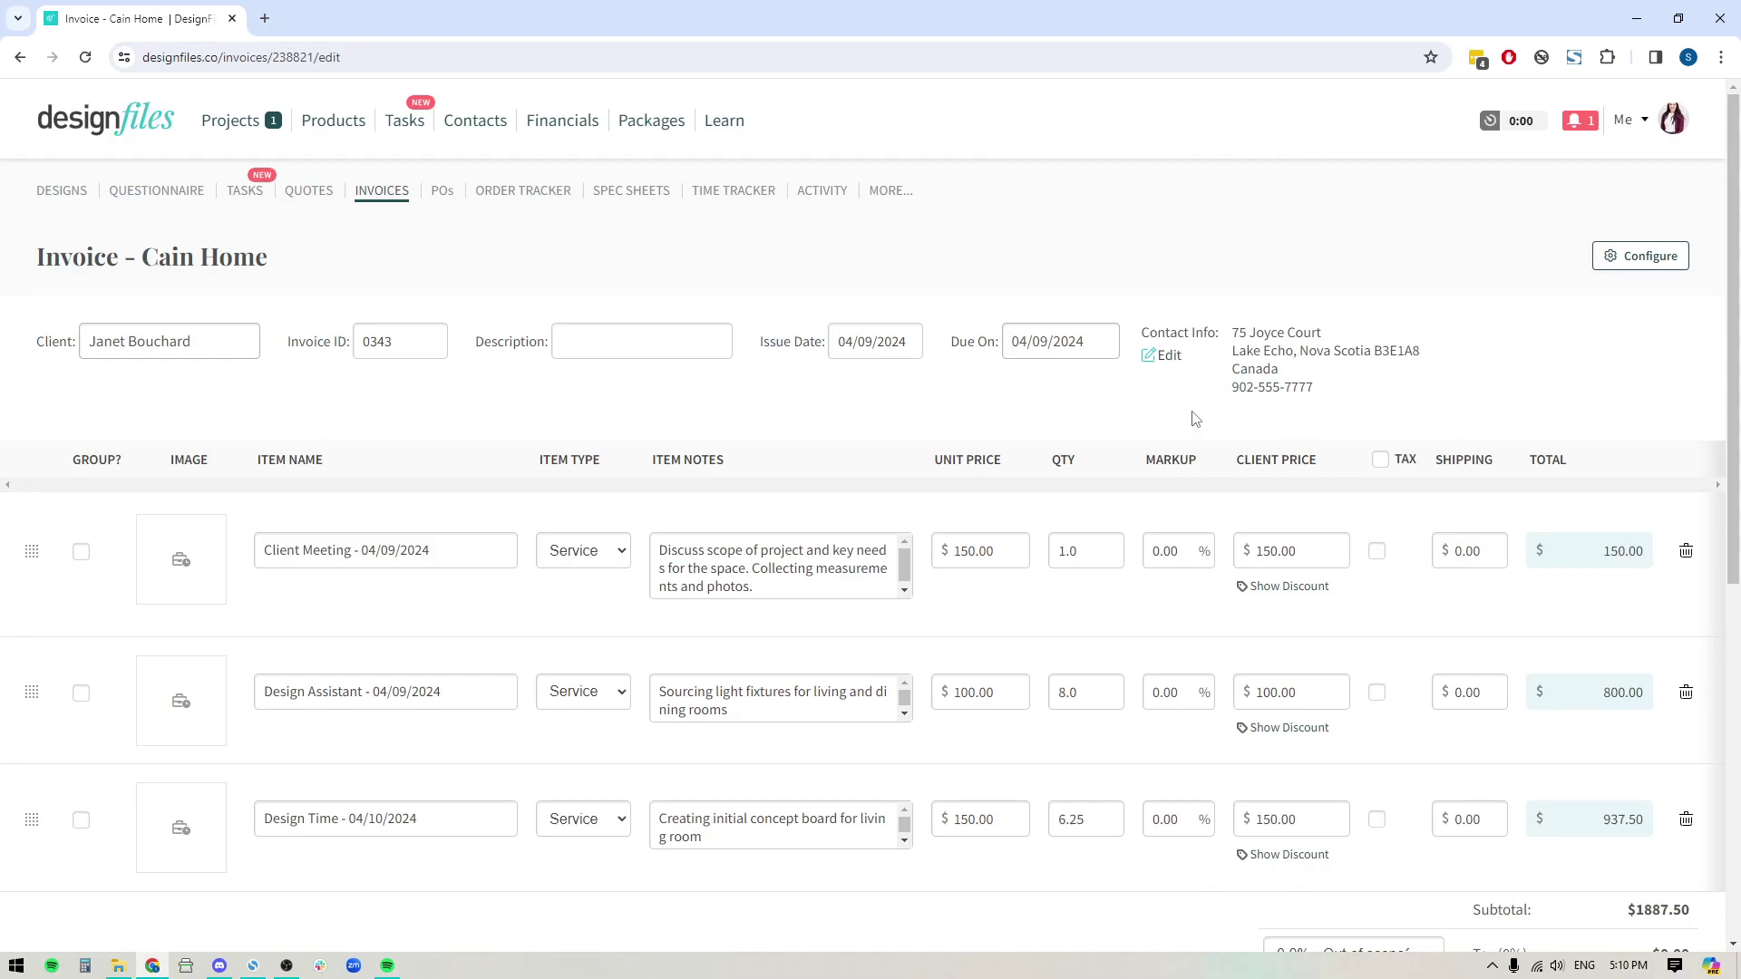
pyautogui.click(1643, 120)
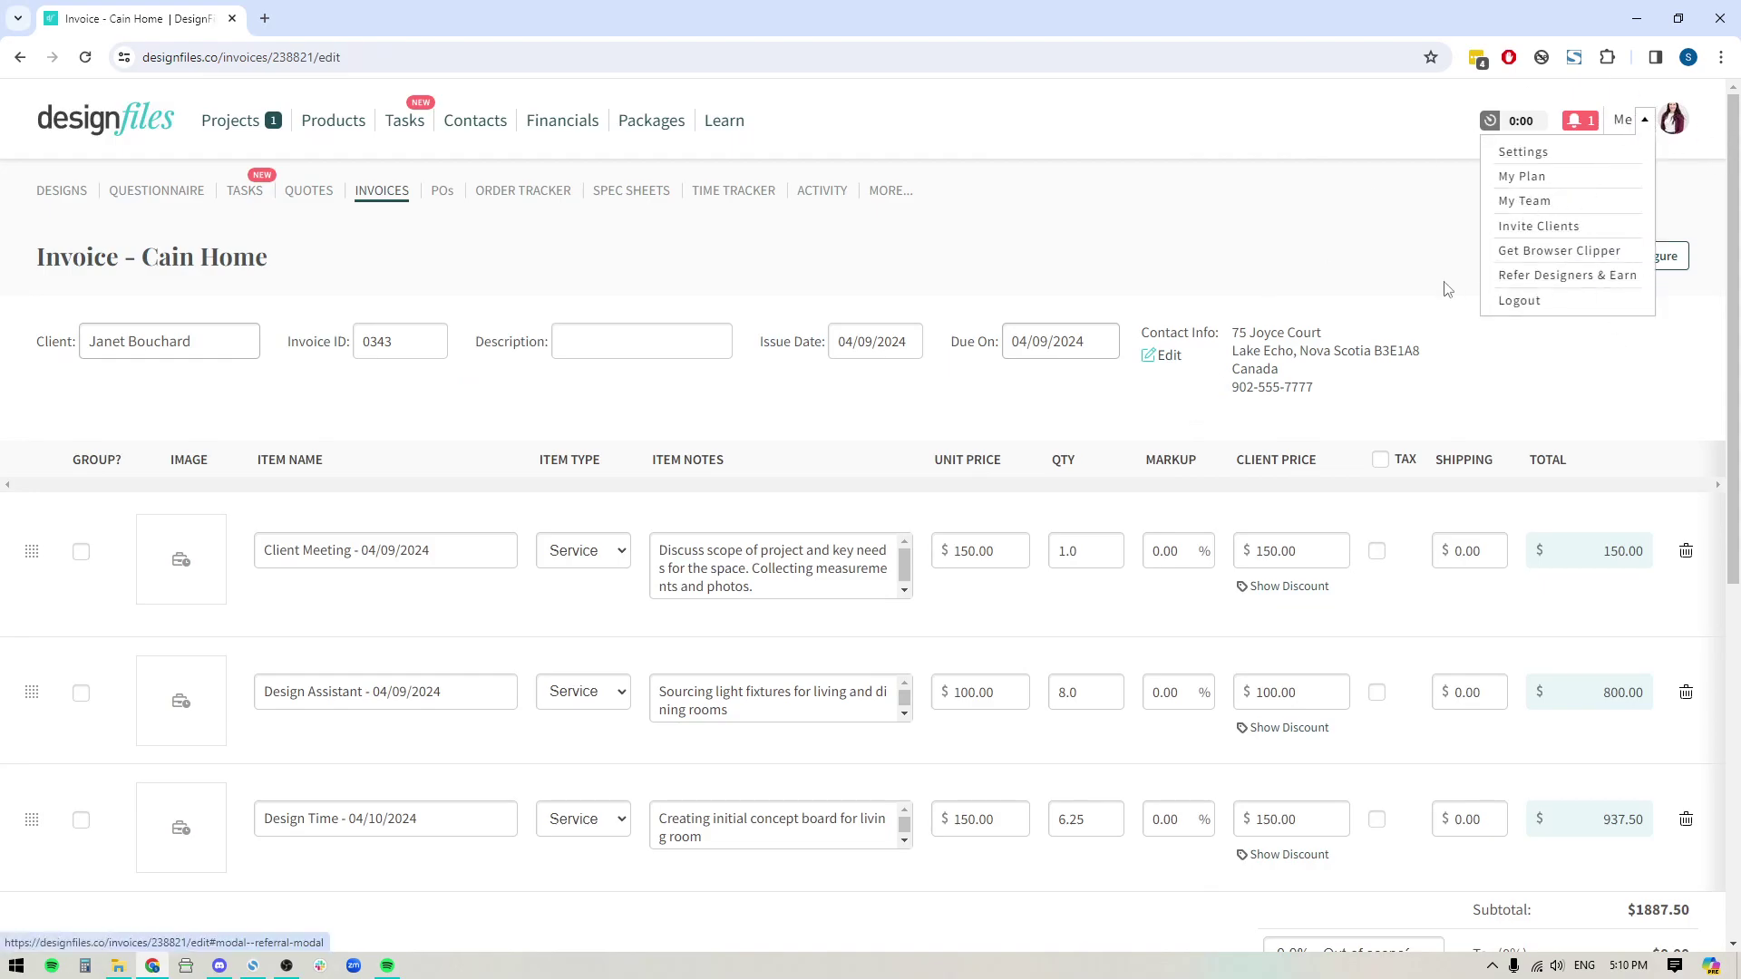
pyautogui.click(1527, 203)
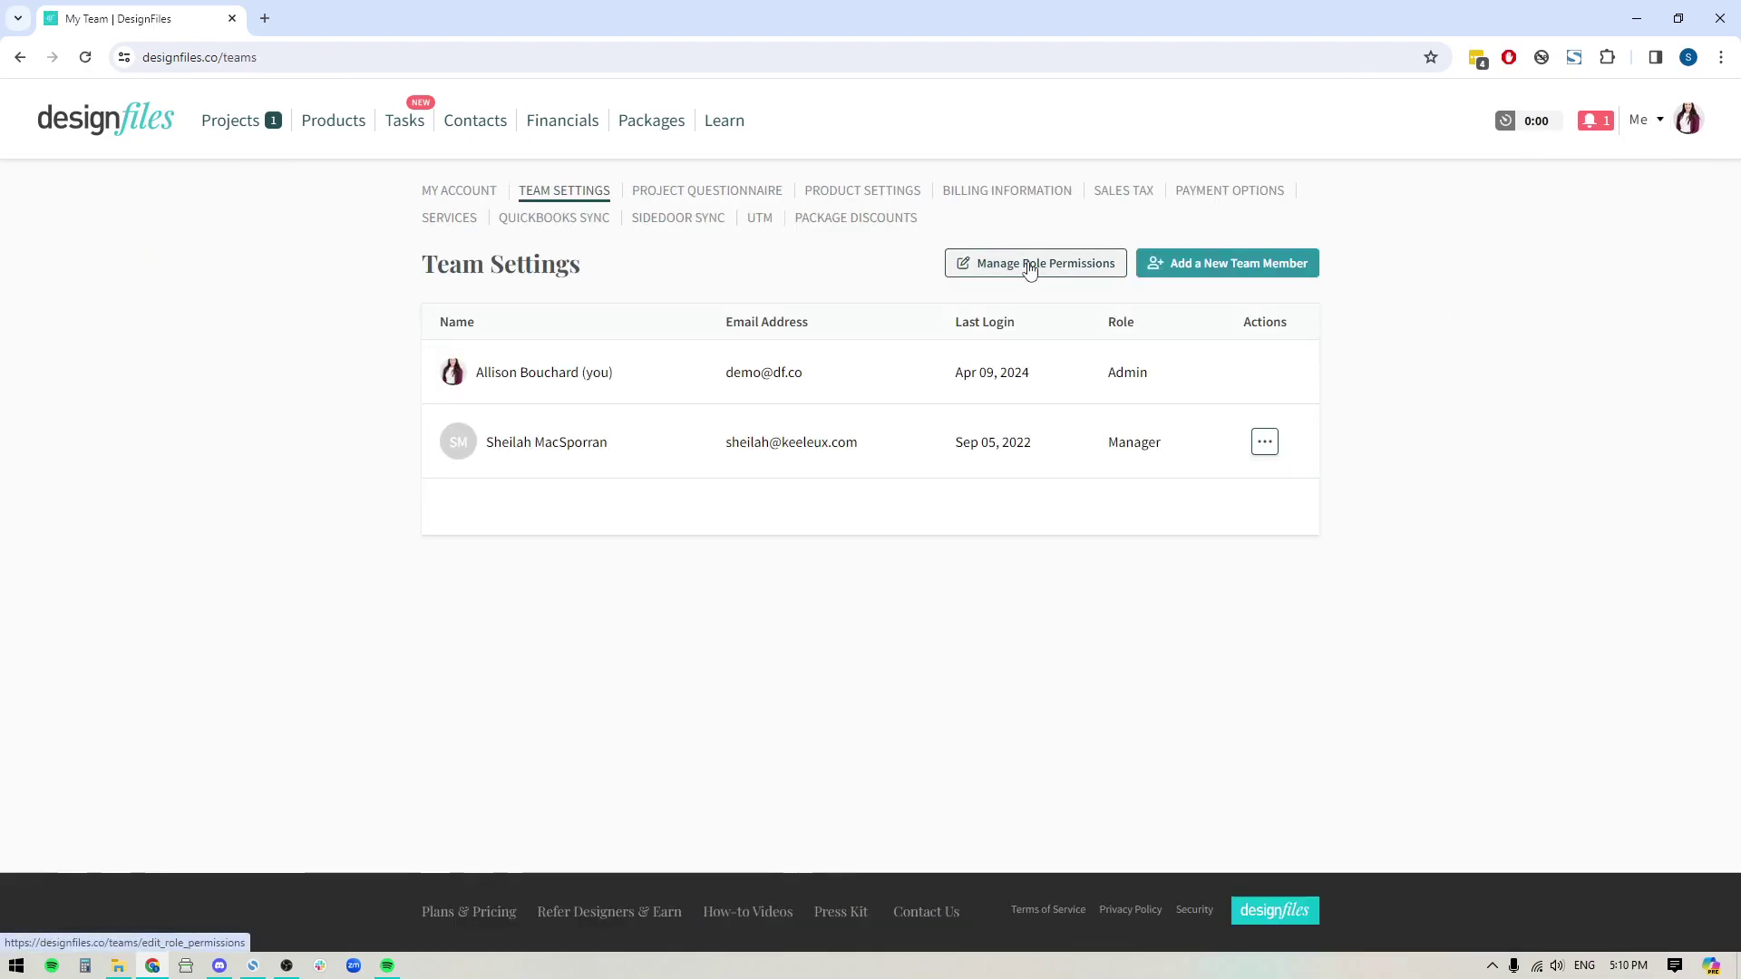
# Review the enabled and disabled permissions for the Designer, Manager and Administrator roles.
pyautogui.click(1079, 270)
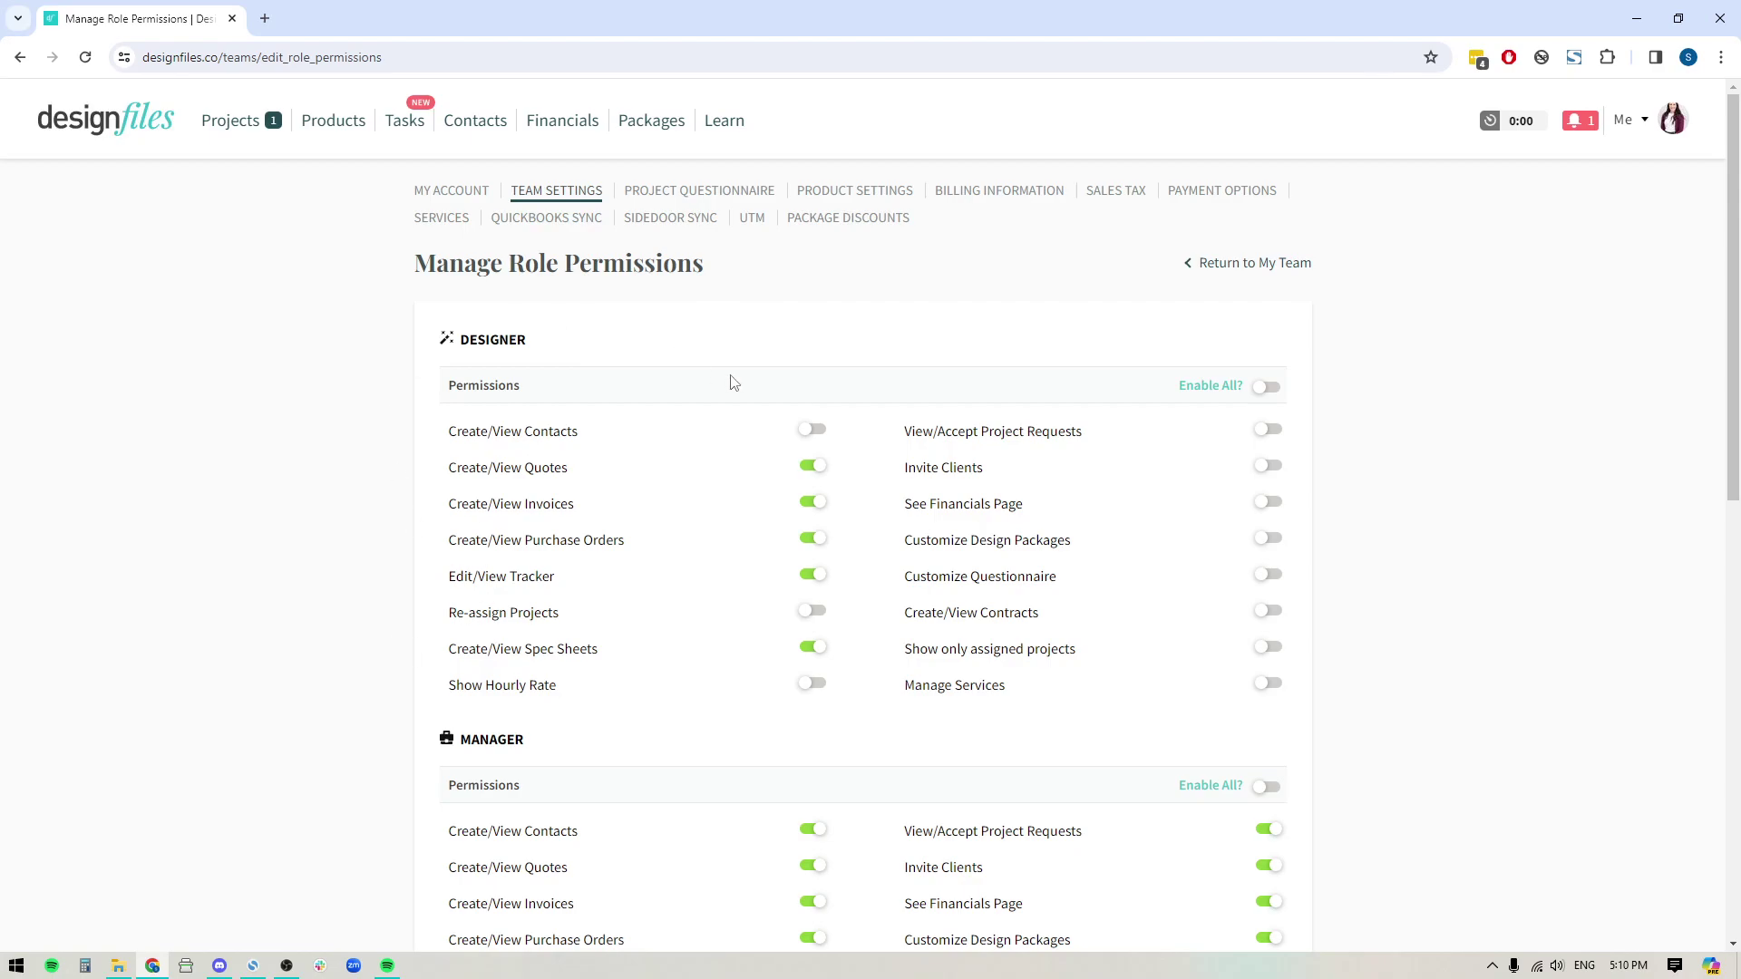
pyautogui.scroll(-3, 603, 819)
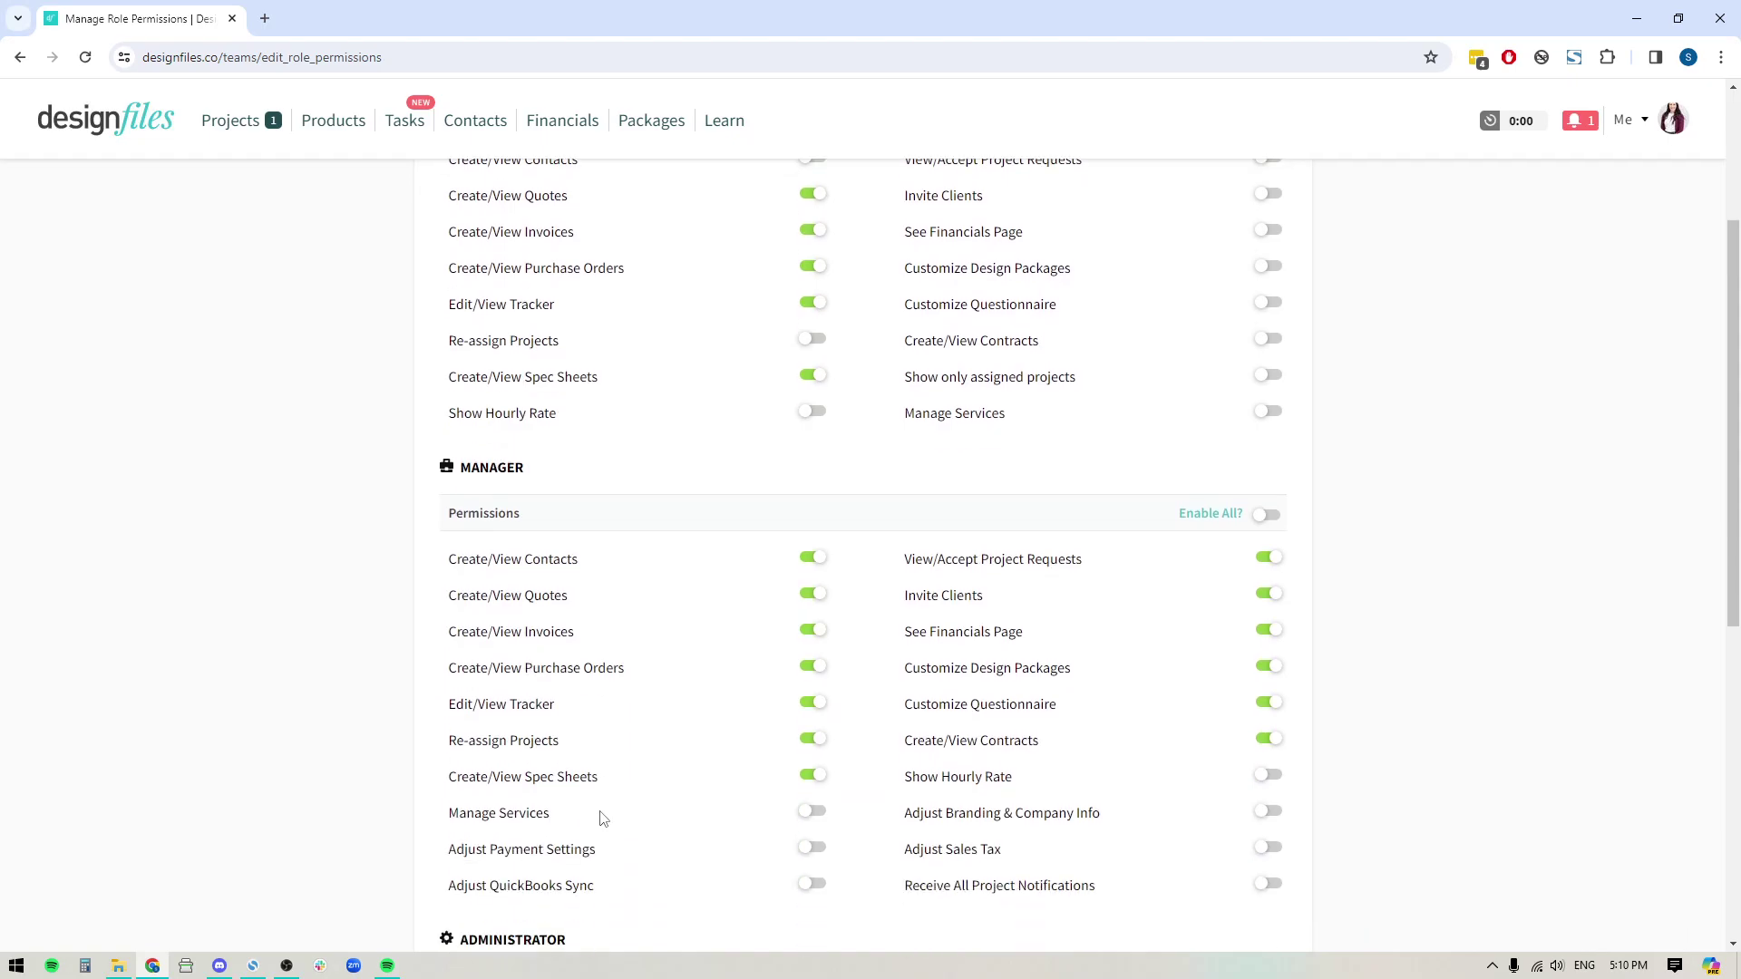
pyautogui.scroll(3, 603, 818)
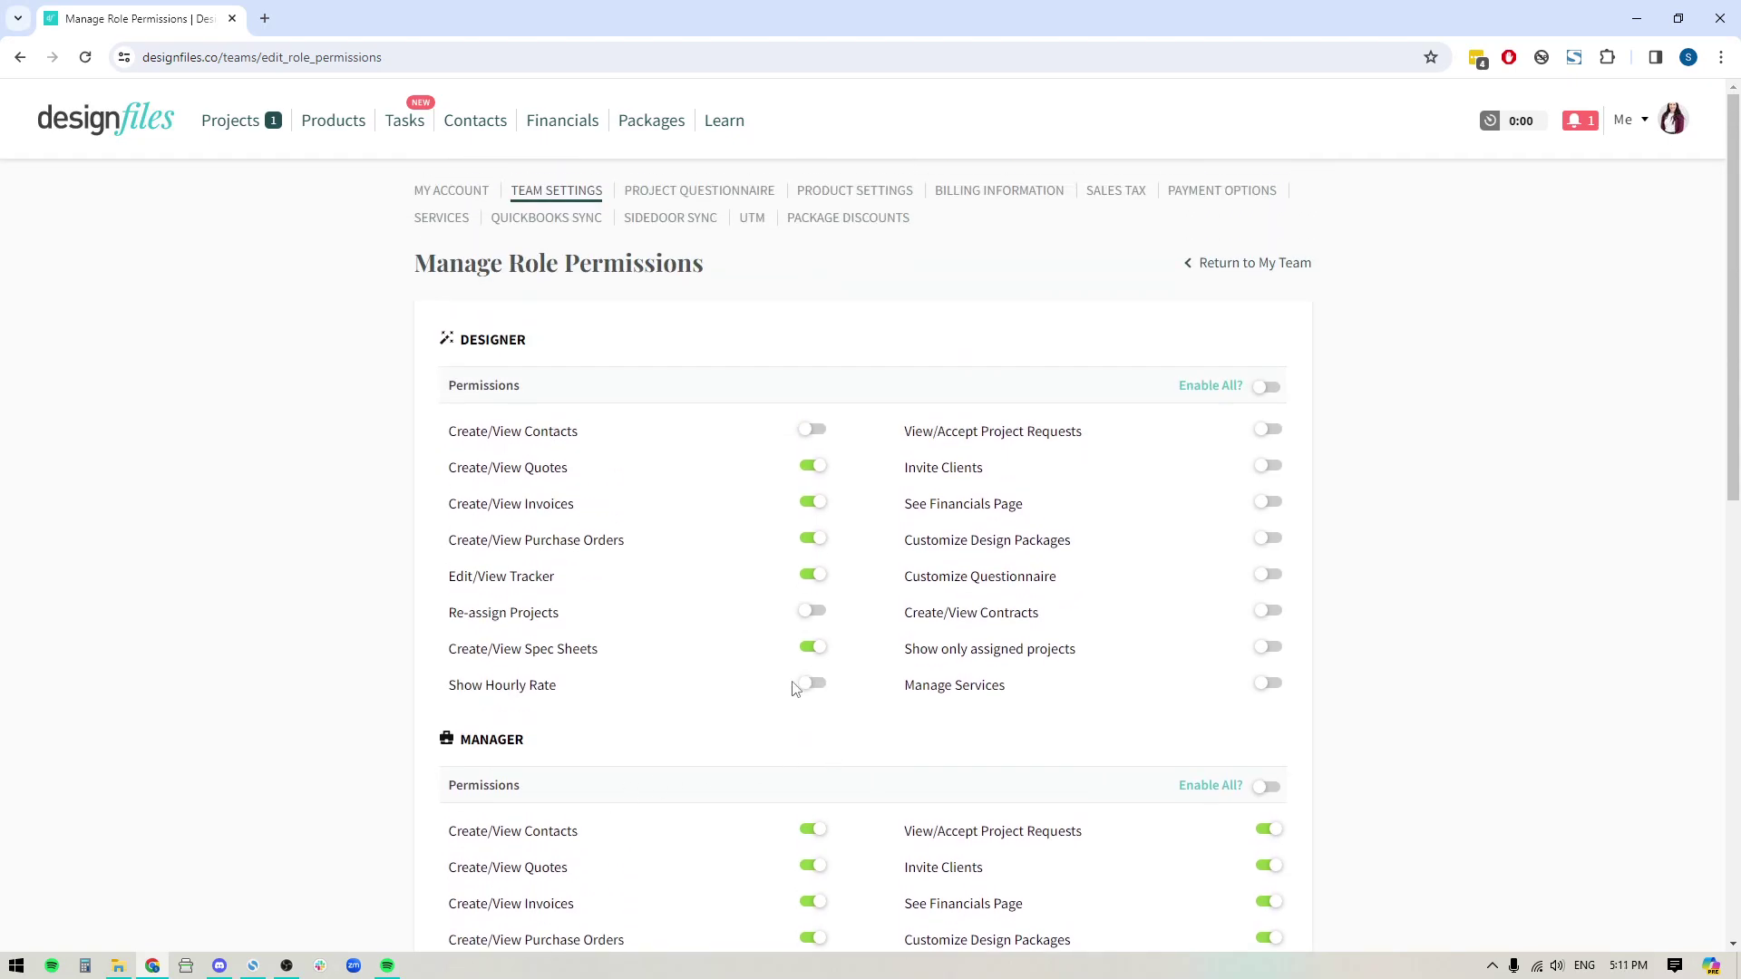
pyautogui.scroll(-4, 738, 811)
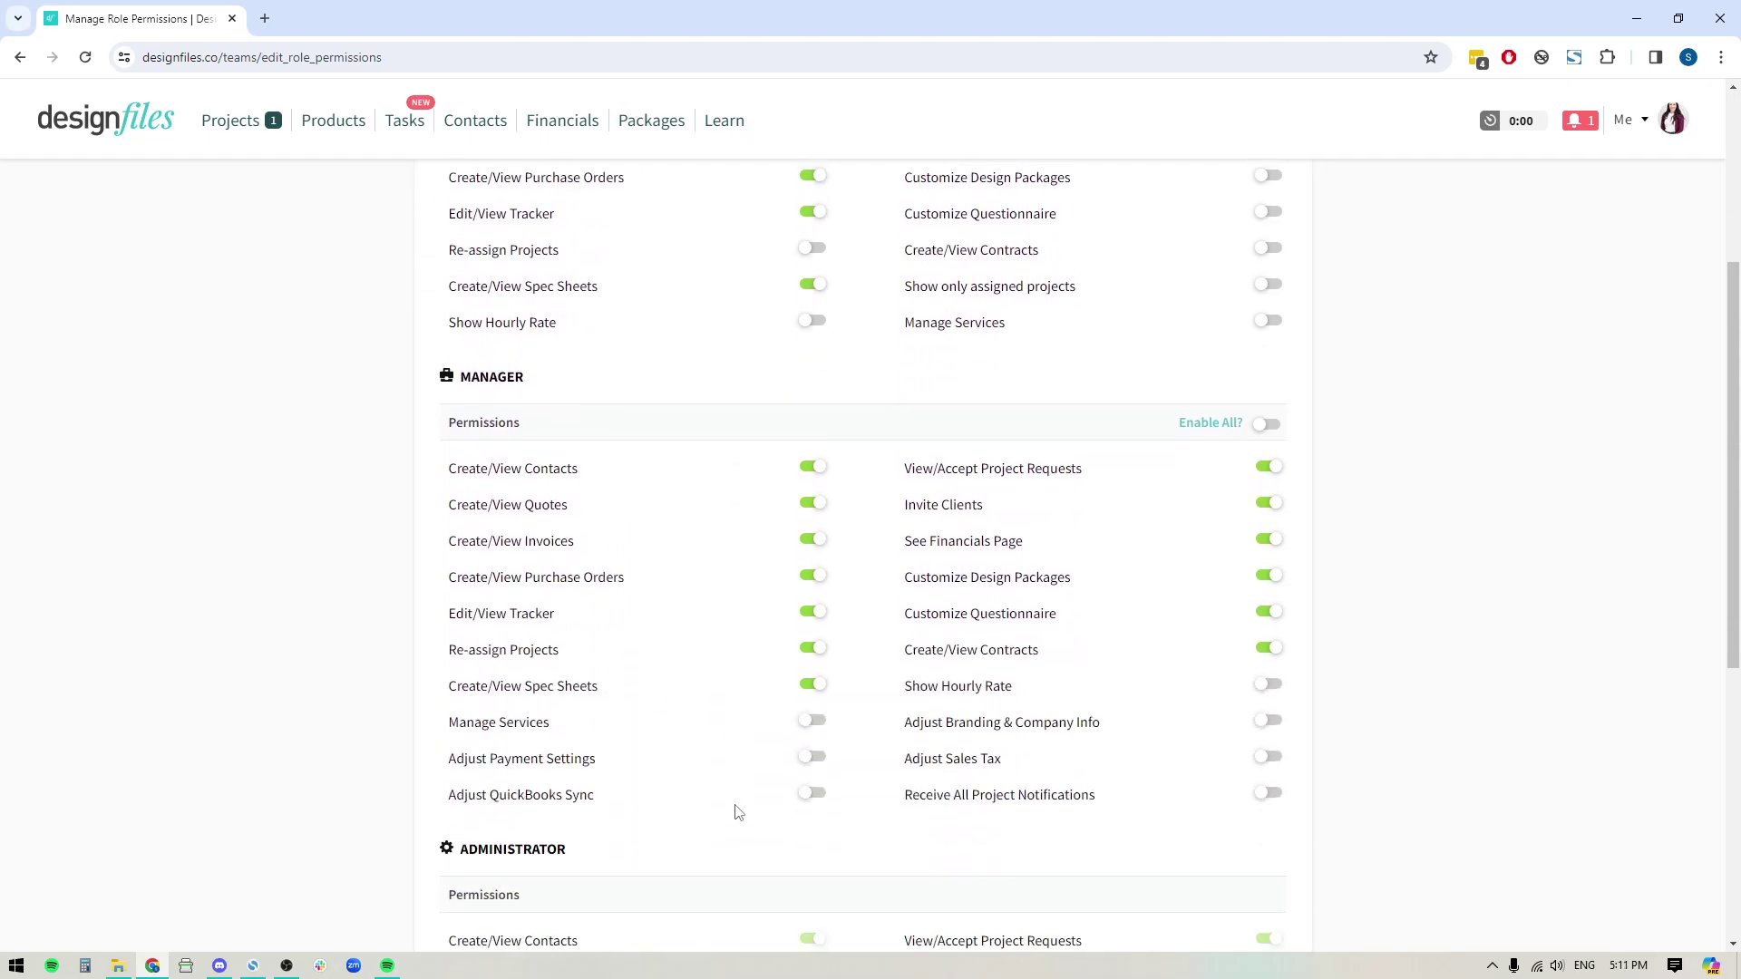
pyautogui.scroll(-2, 738, 811)
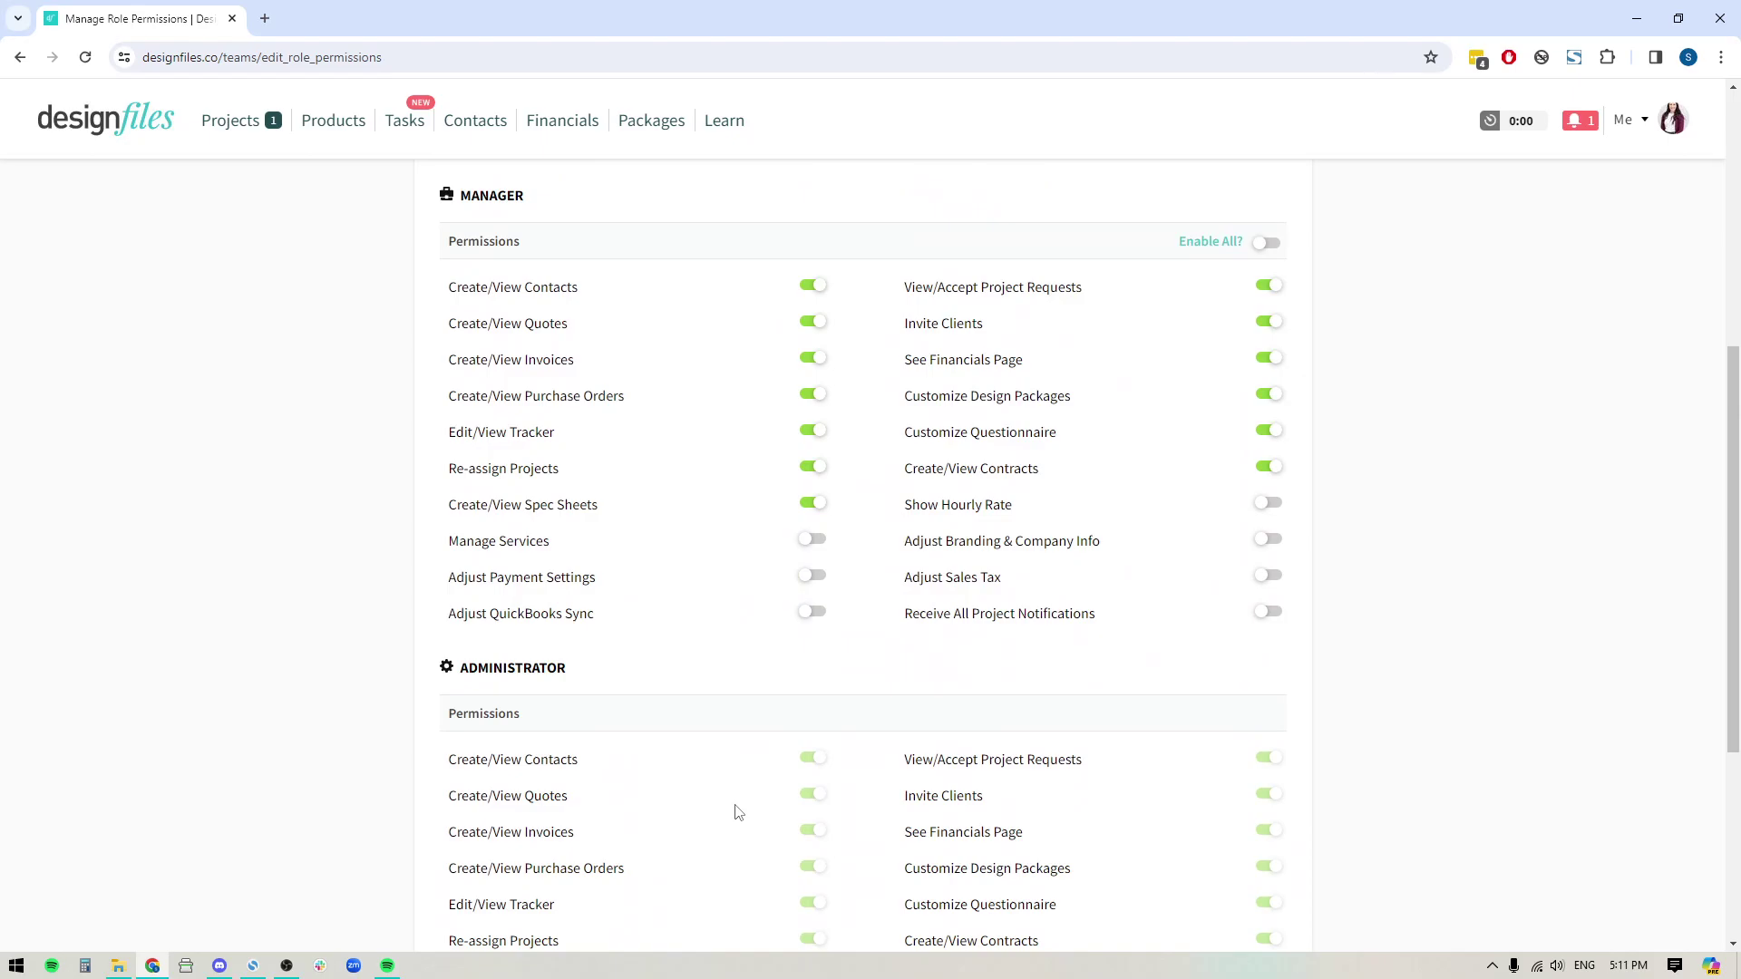
pyautogui.scroll(-4, 739, 812)
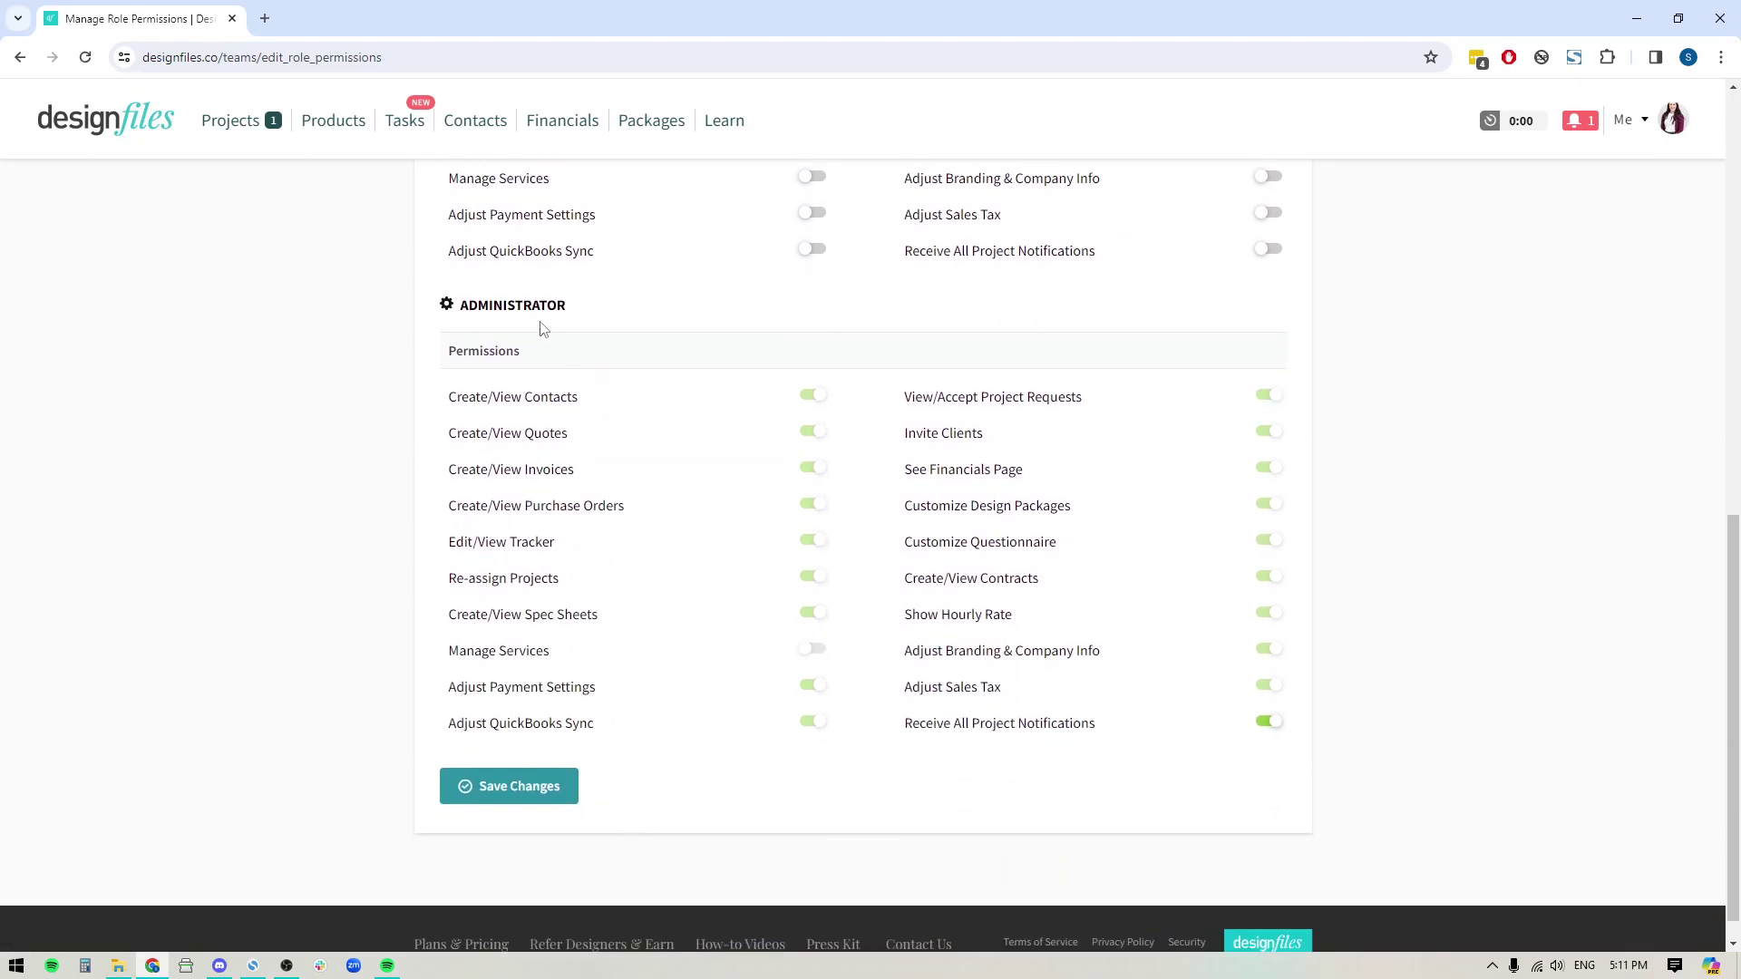
pyautogui.scroll(10, 932, 765)
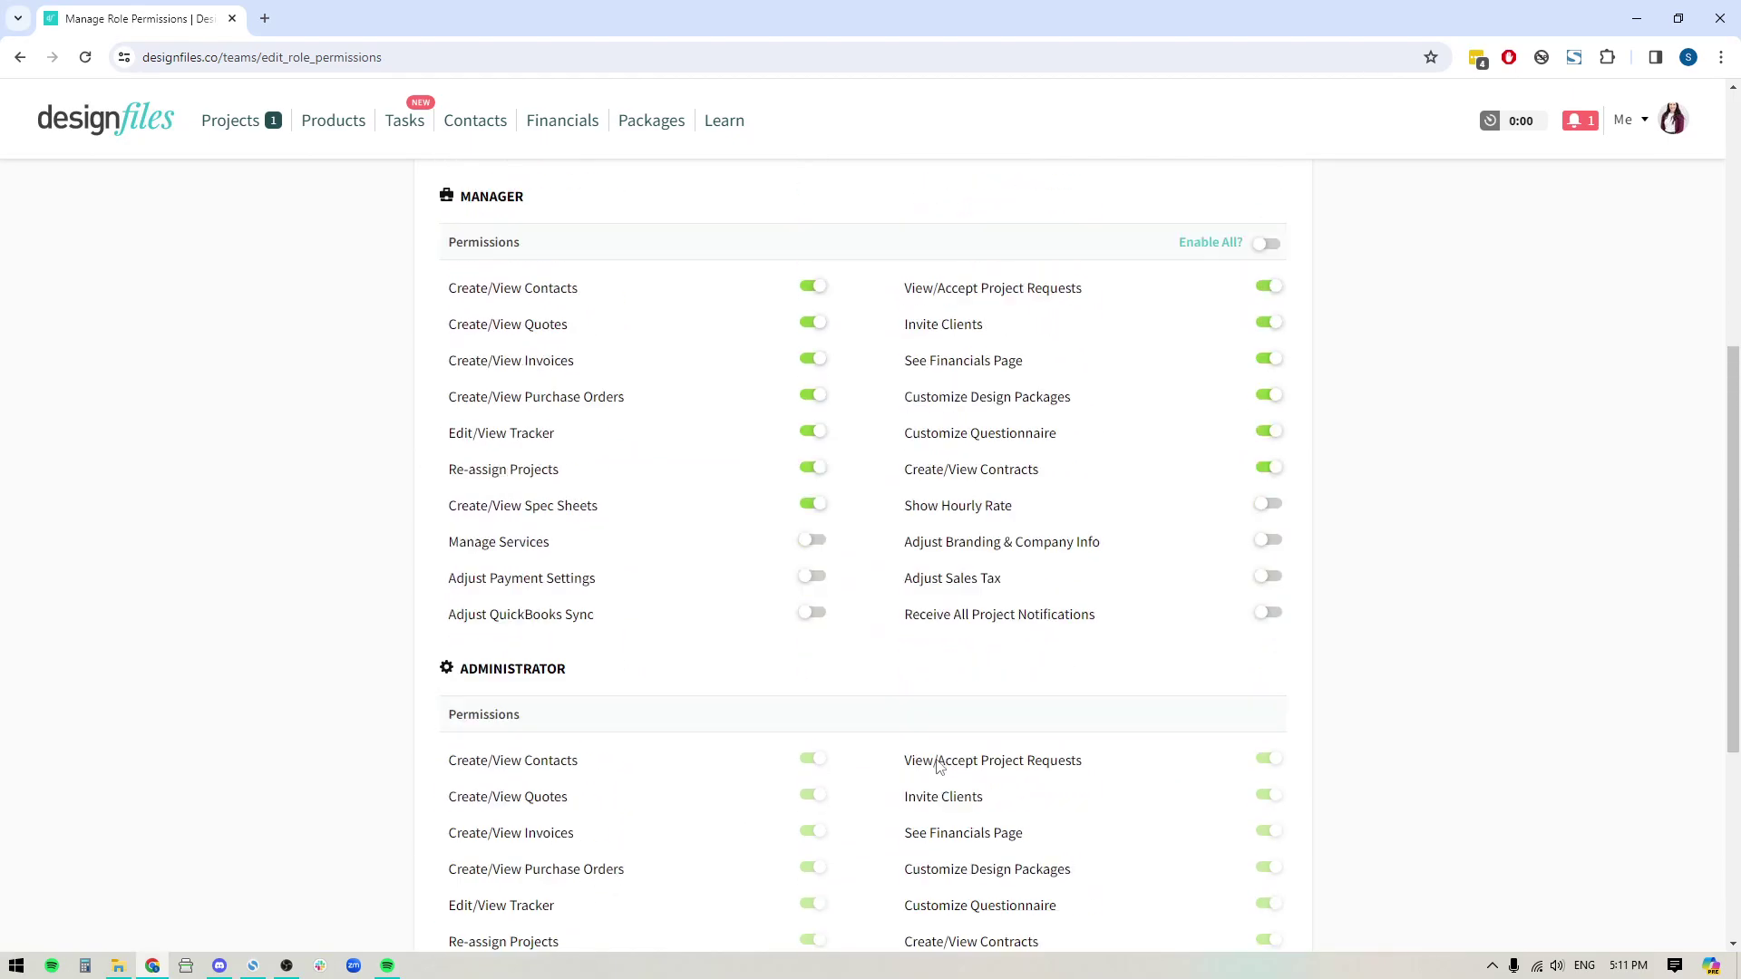
pyautogui.click(247, 127)
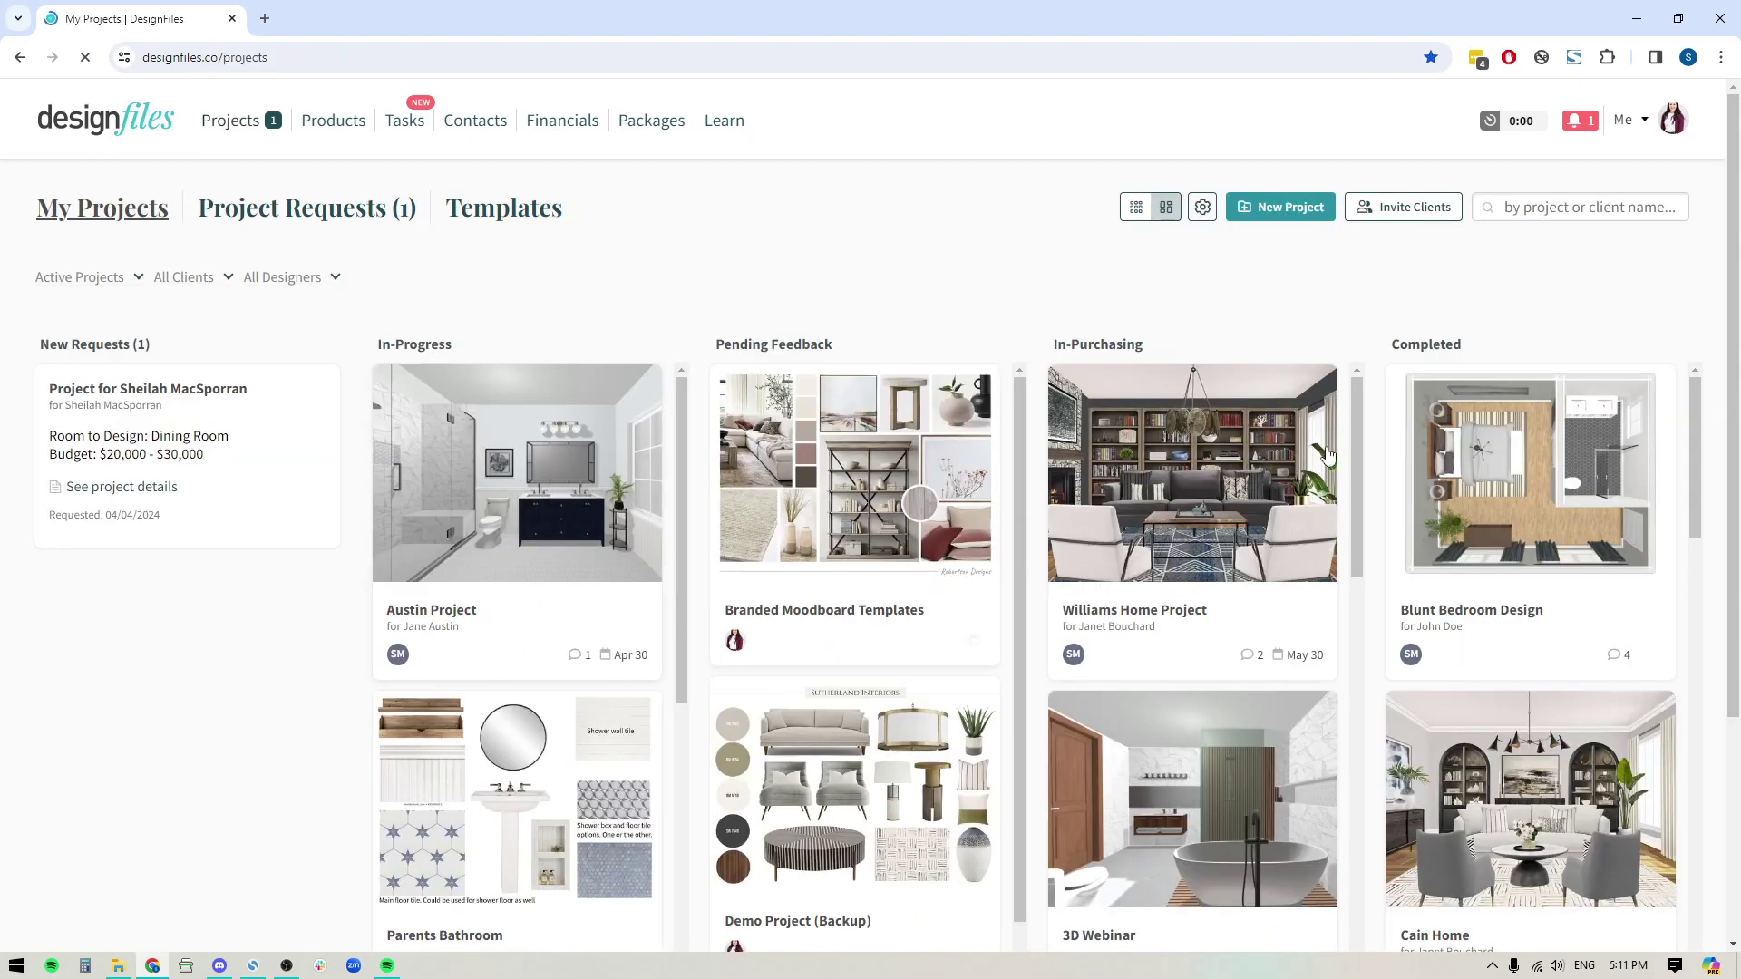